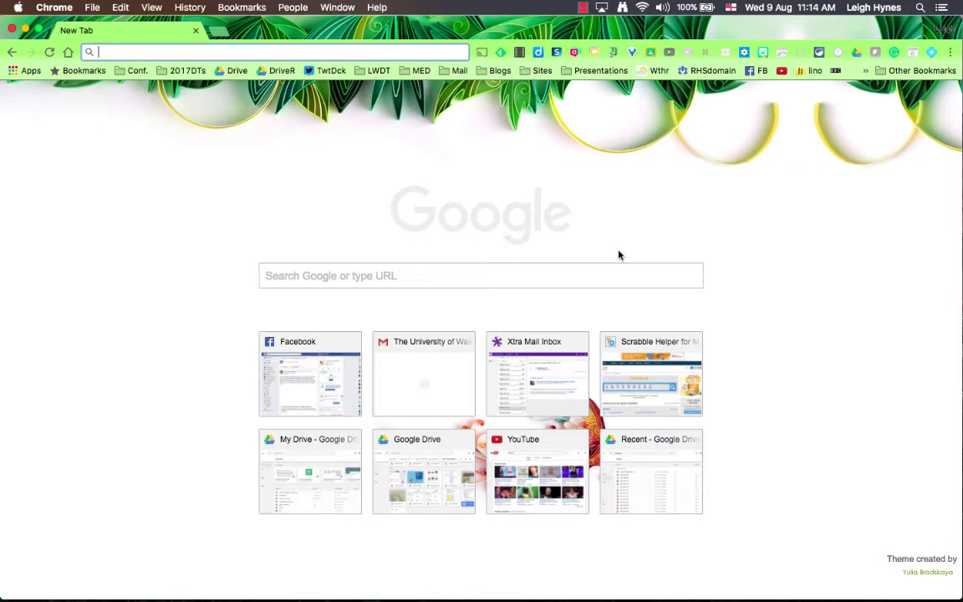
- Load the google.co.nz home page and show the Google apps grid
click(69, 52)
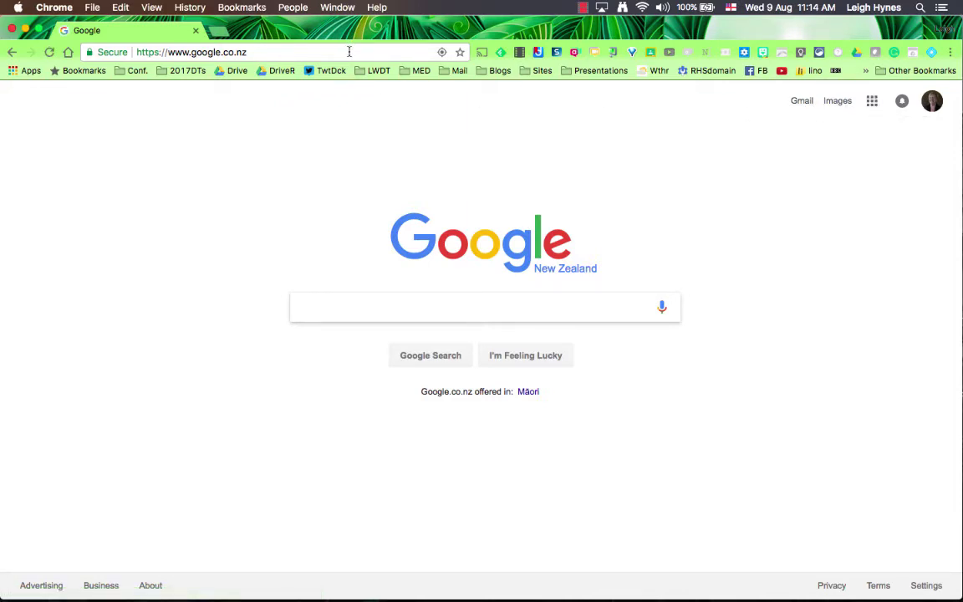
click(872, 101)
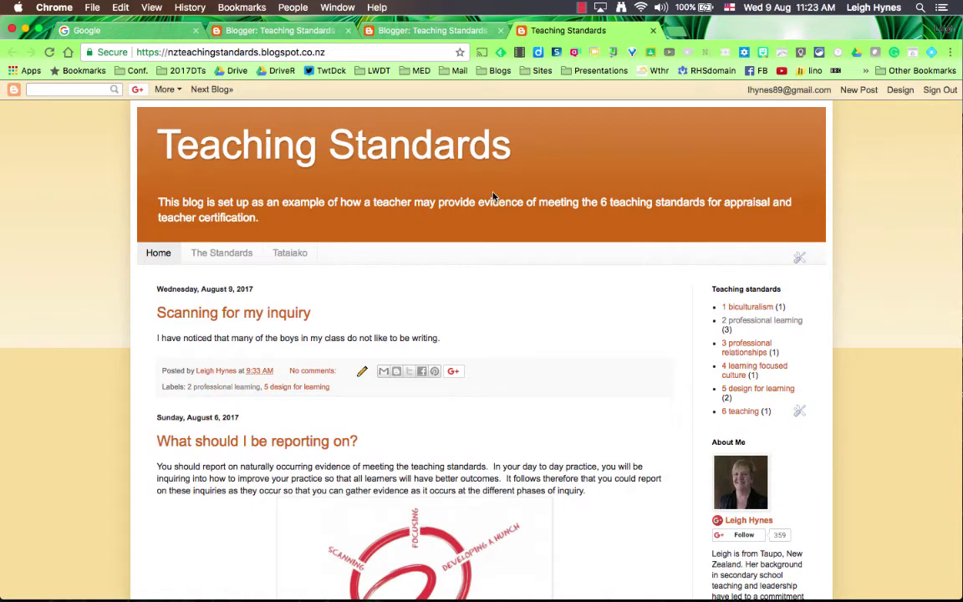
- Browse the table on The Standards page, then go to the Tataiako page
click(237, 261)
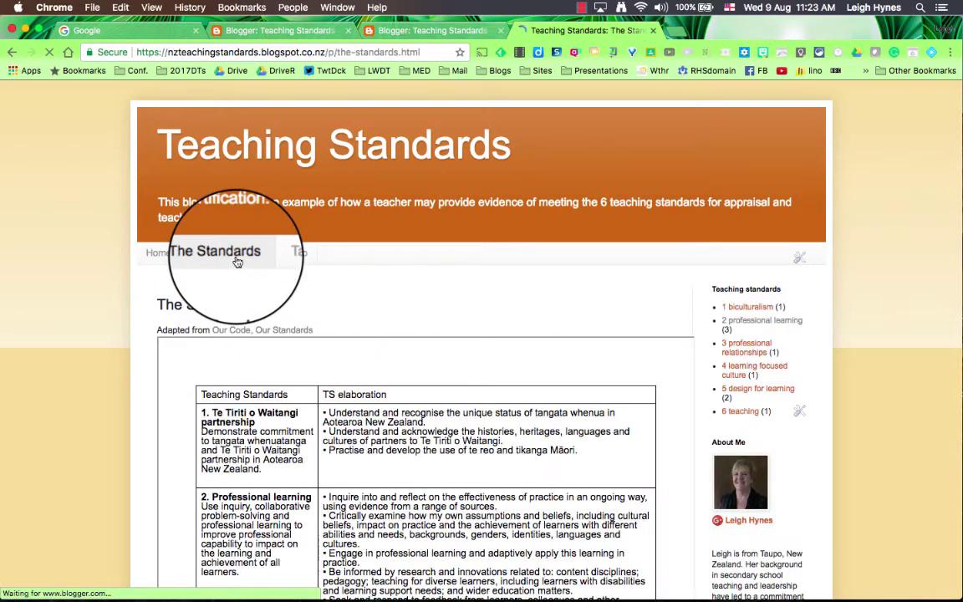
scroll(265, 415, down, 5)
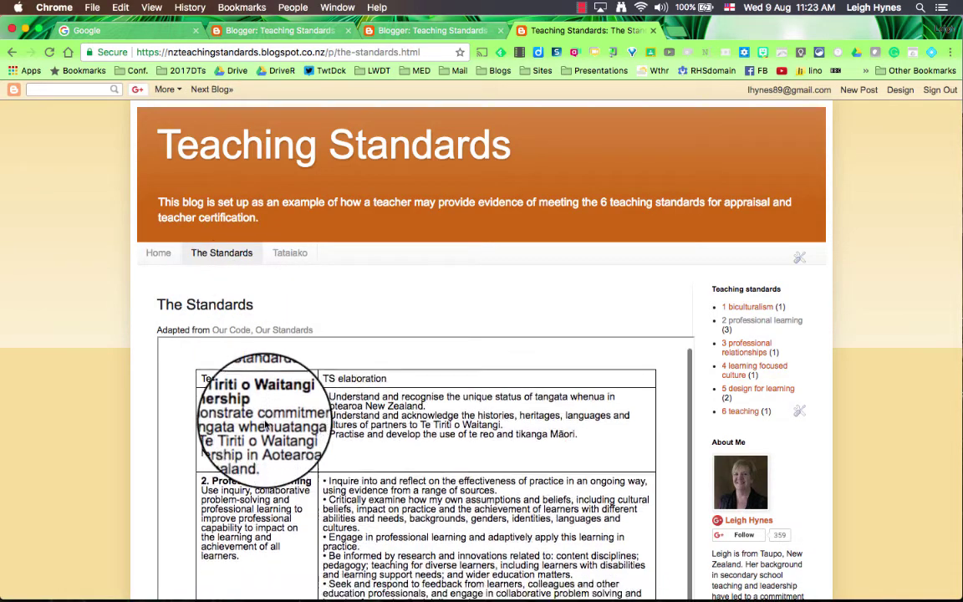
scroll(264, 410, up, 4)
scroll(284, 393, up, 1)
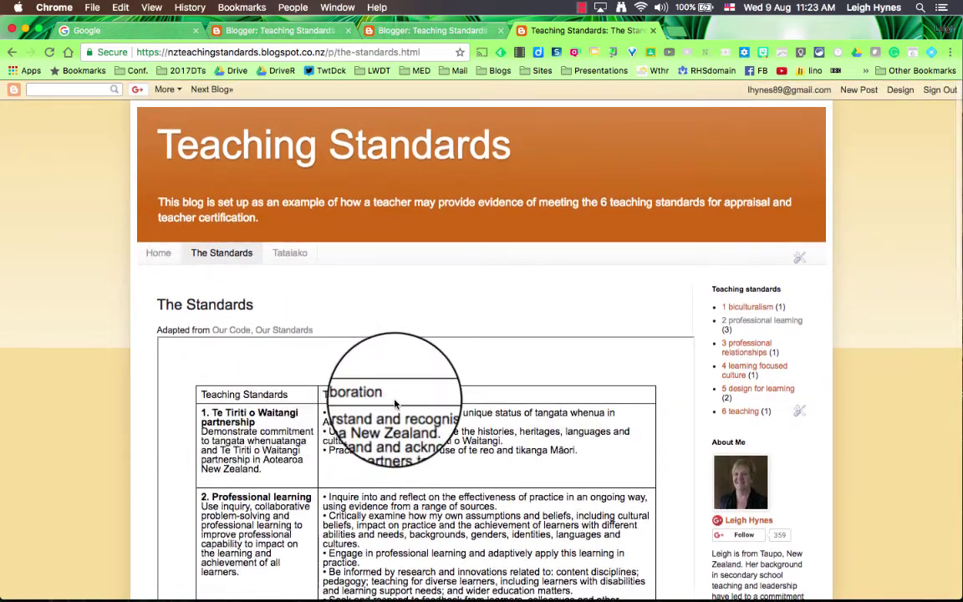
scroll(397, 488, down, 10)
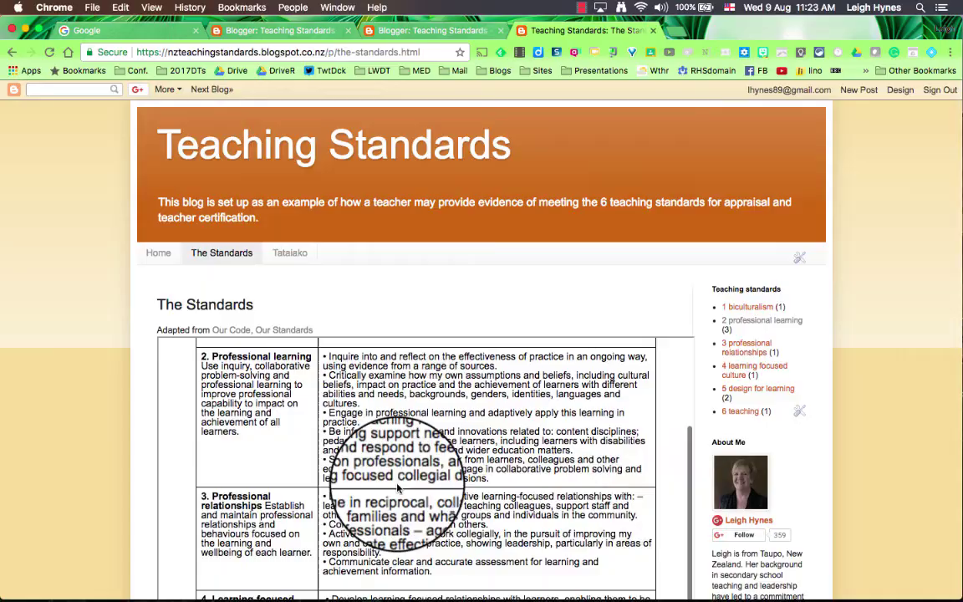
scroll(397, 488, down, 6)
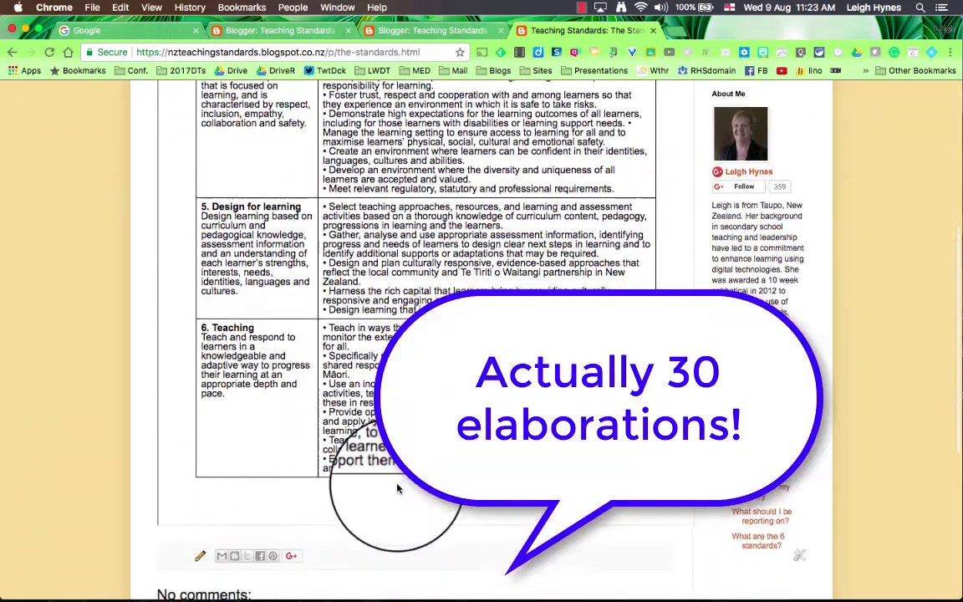
scroll(397, 485, up, 12)
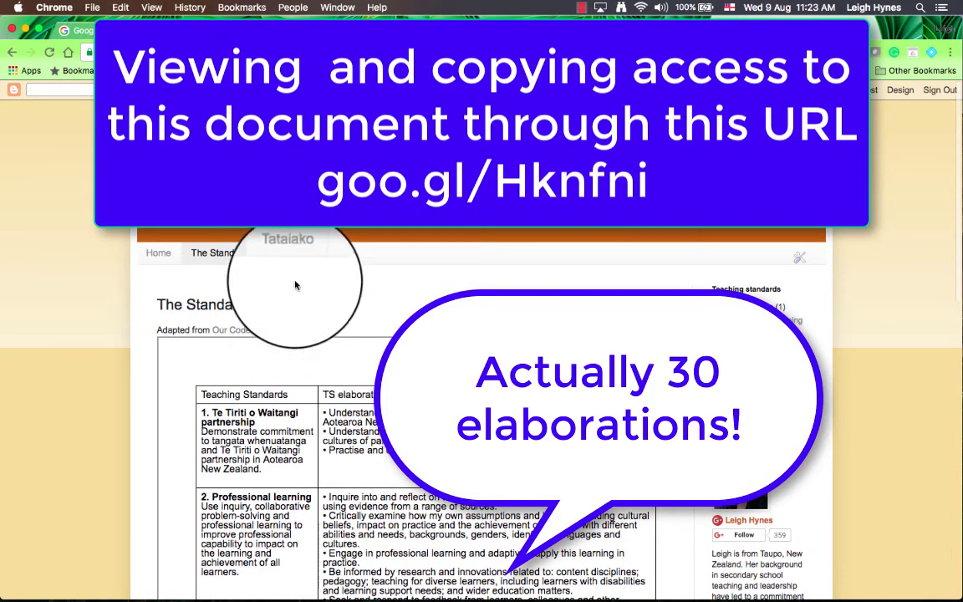
click(291, 260)
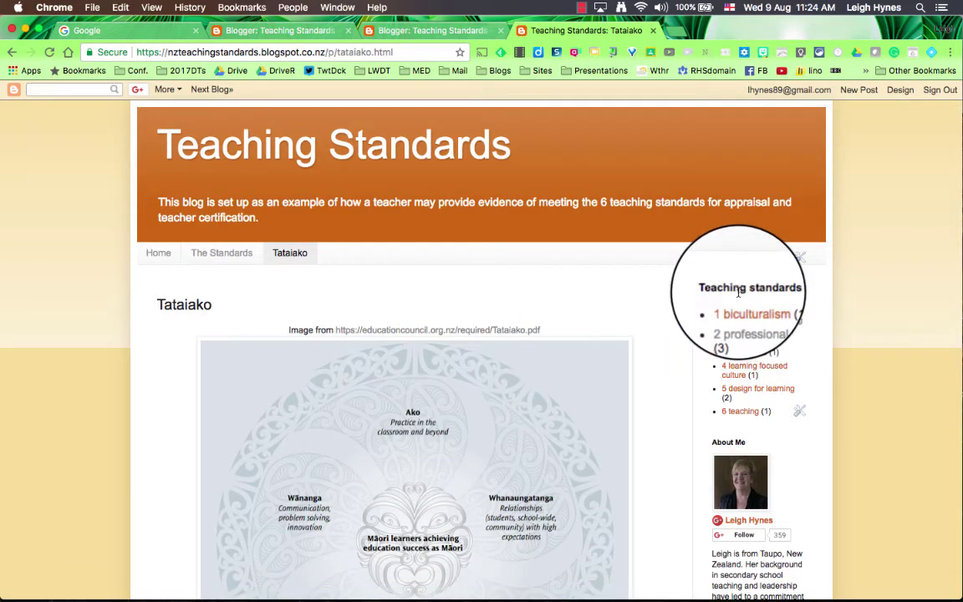
- Return to the Teaching Standards blog's Home page
click(155, 253)
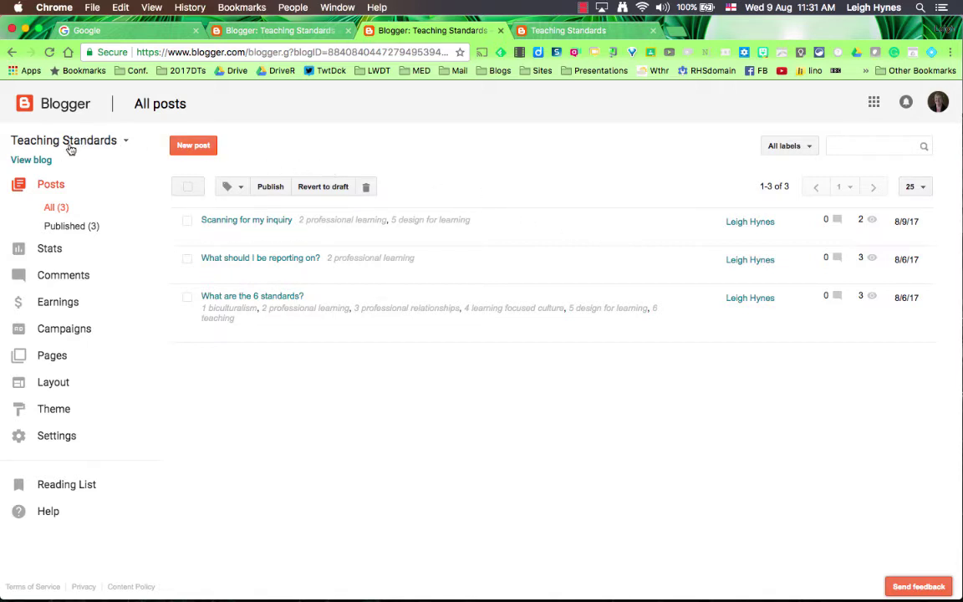
- Show the blog-name dropdown listing all blogs and scroll down it
click(127, 144)
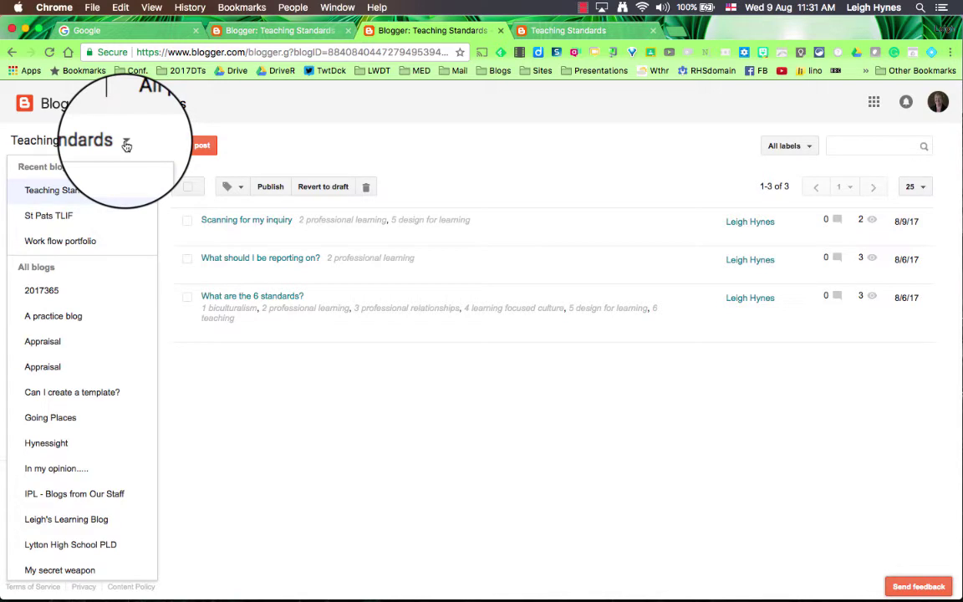
scroll(100, 451, down, 3)
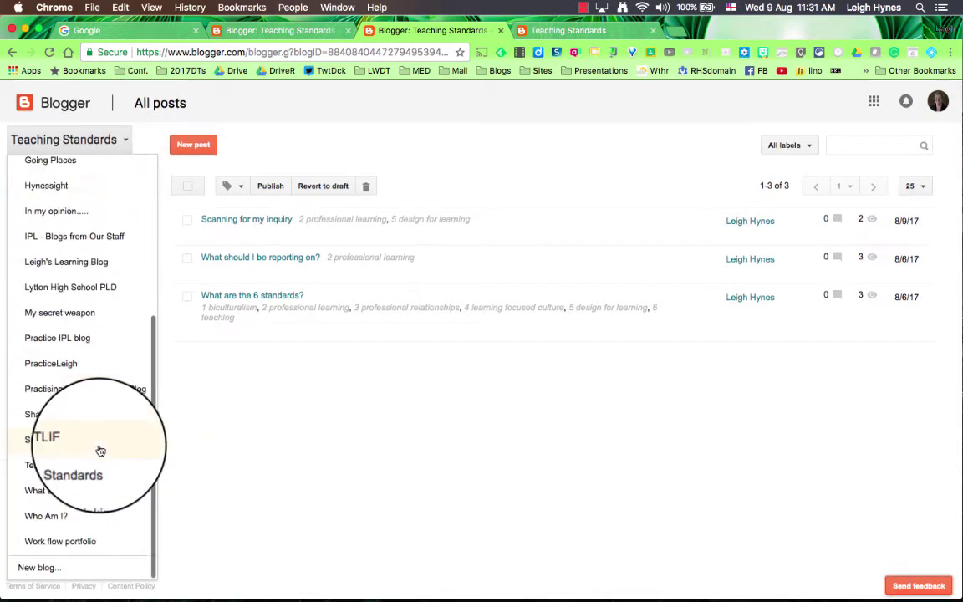
- Start a new blog and pick the Simple theme on its creation form
click(45, 576)
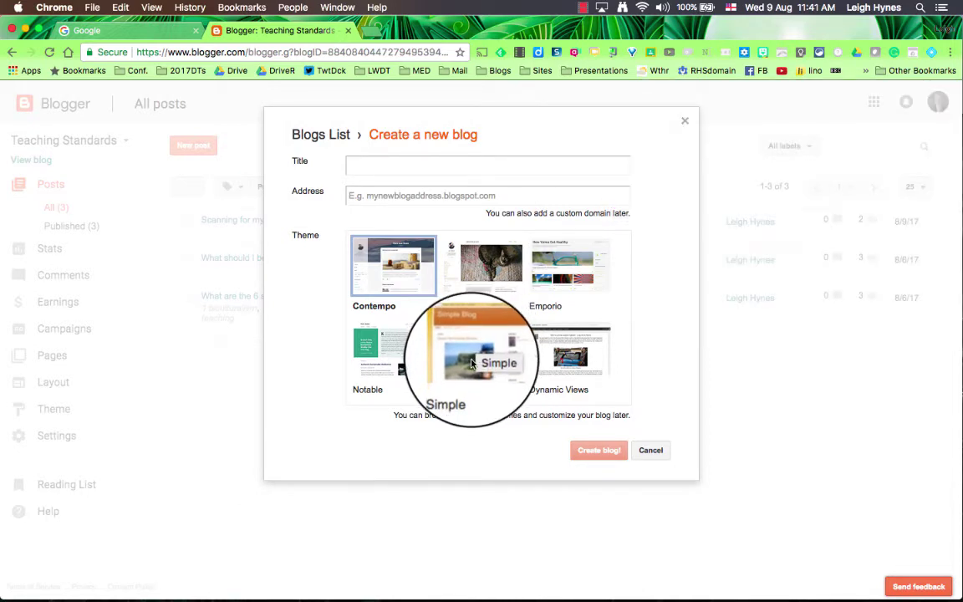
click(471, 363)
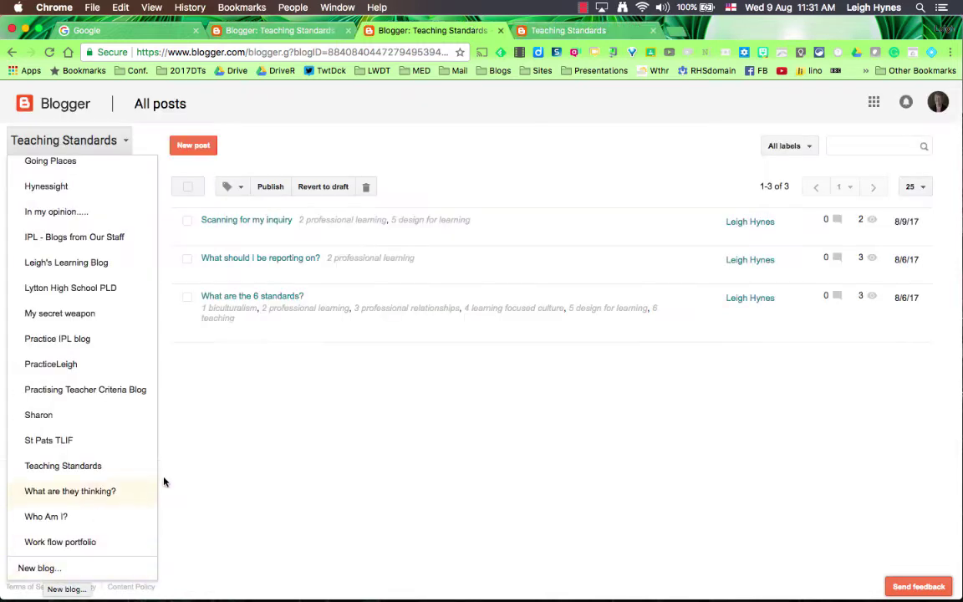
- Close the blog list and scroll through the Teaching Standards basic settings
click(186, 470)
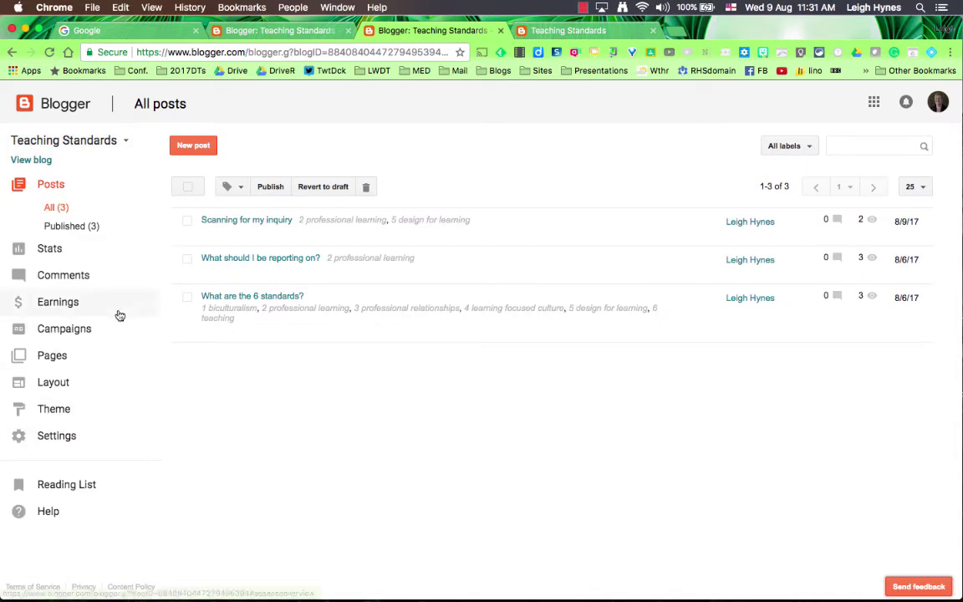
mouse_move(219, 332)
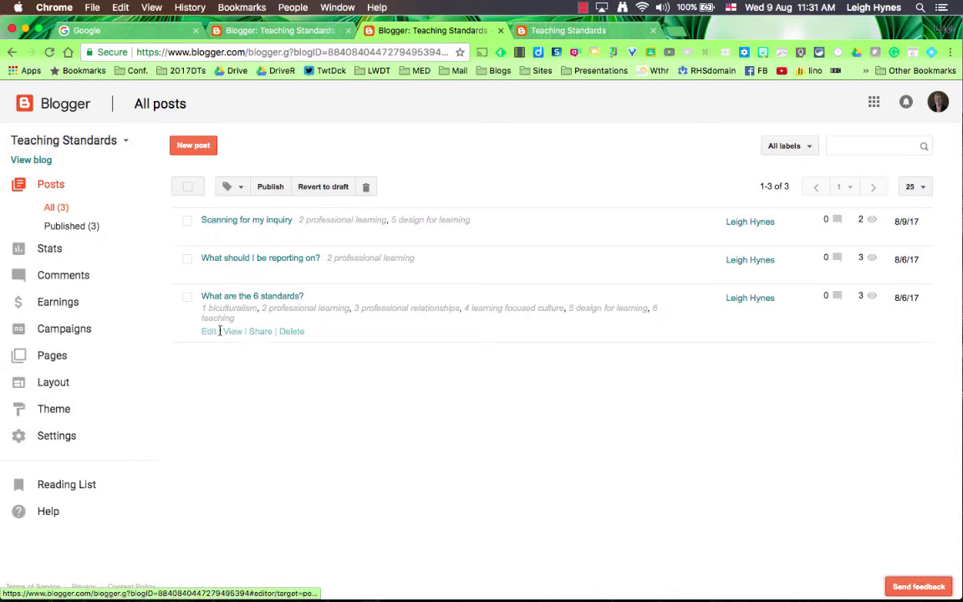
click(66, 440)
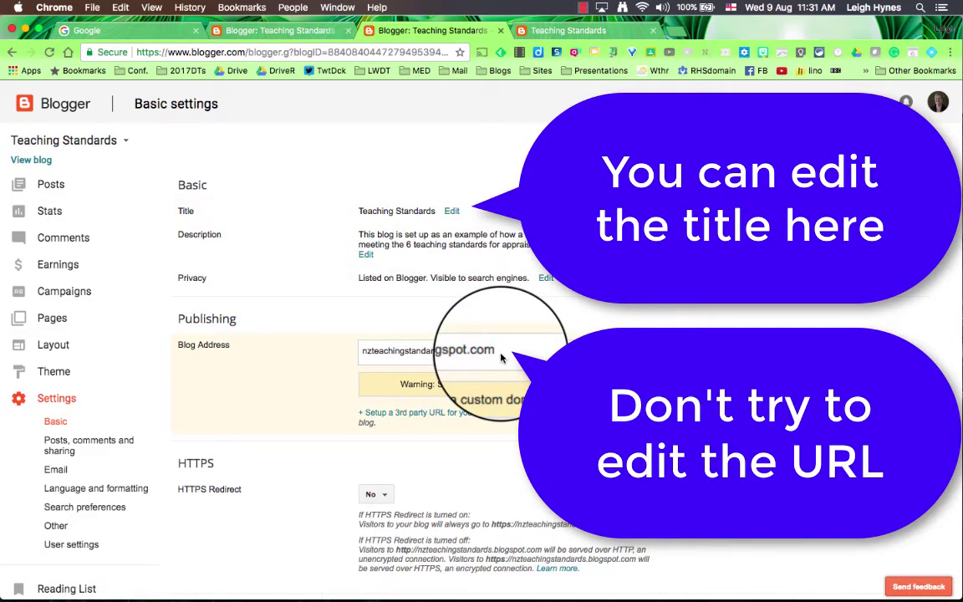
scroll(502, 358, down, 4)
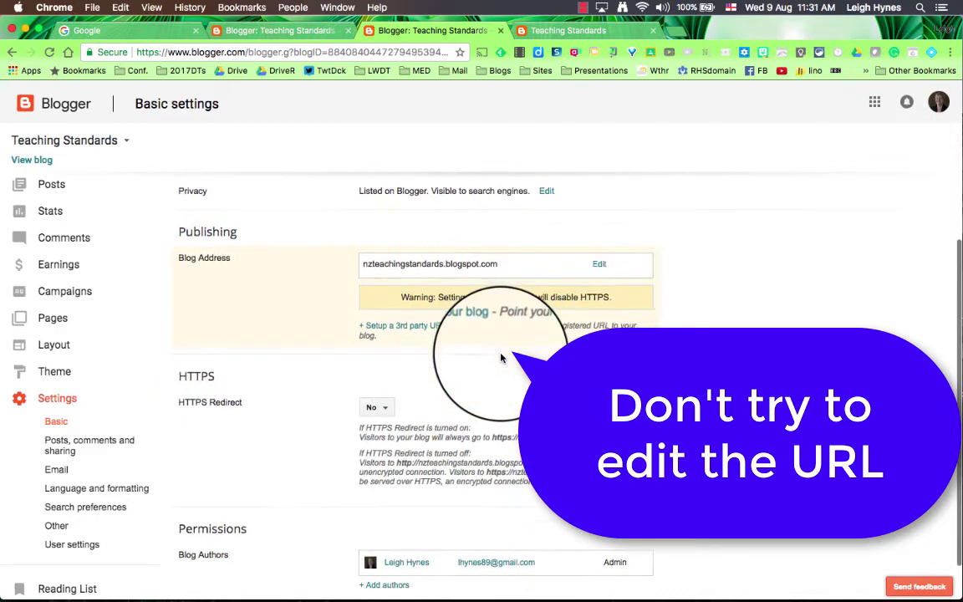
scroll(502, 358, down, 2)
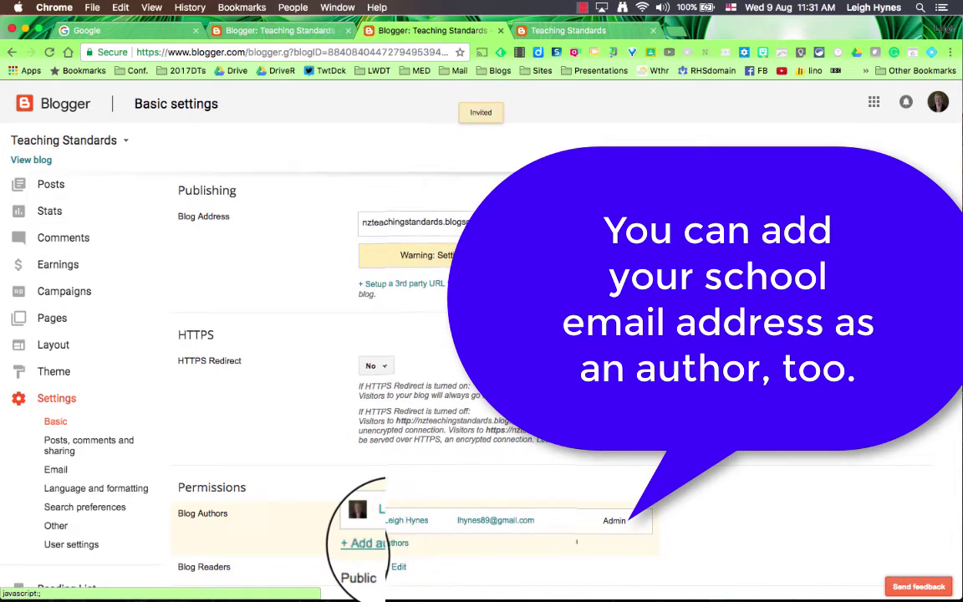
- Keep Blog Readers set to Public and go to Posts, comments and sharing settings
click(398, 568)
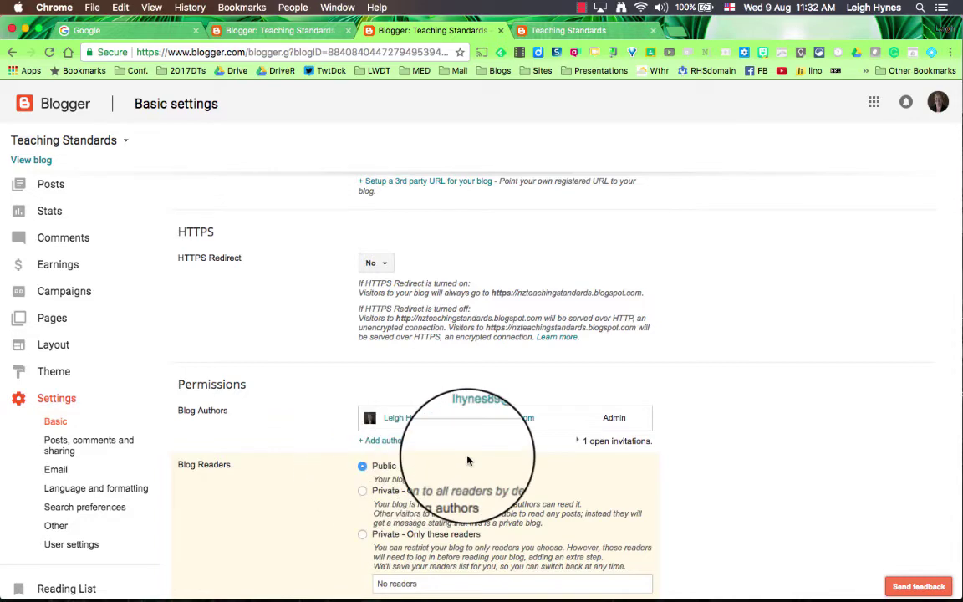
scroll(467, 460, down, 2)
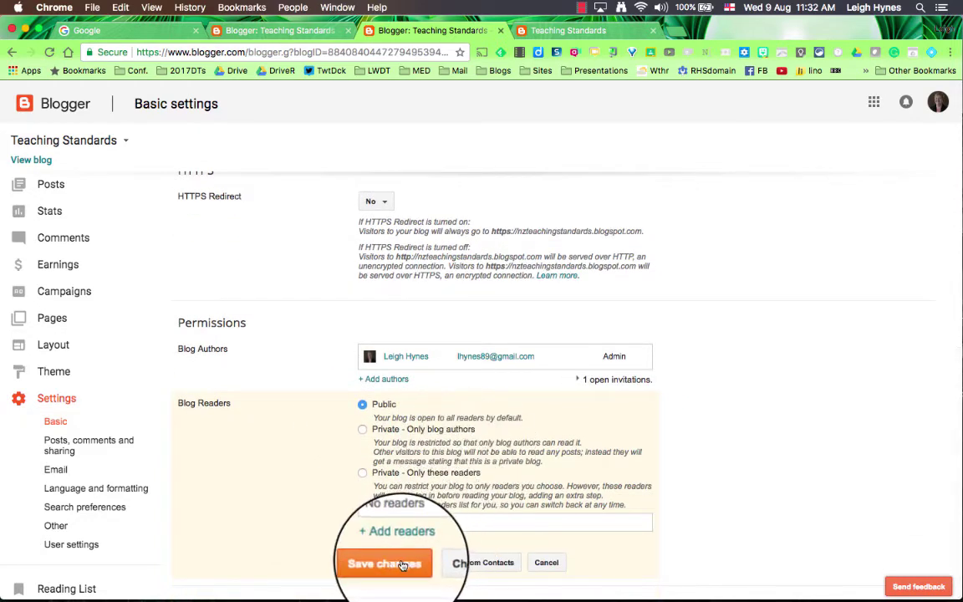
click(108, 444)
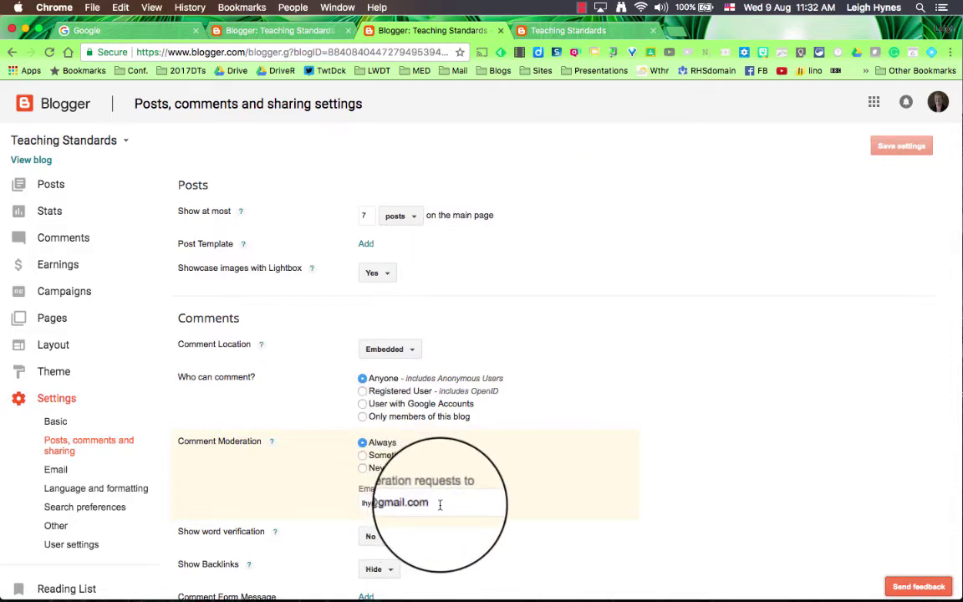
- Scroll through the comment settings, confirming moderation is set to Always
scroll(440, 504, down, 3)
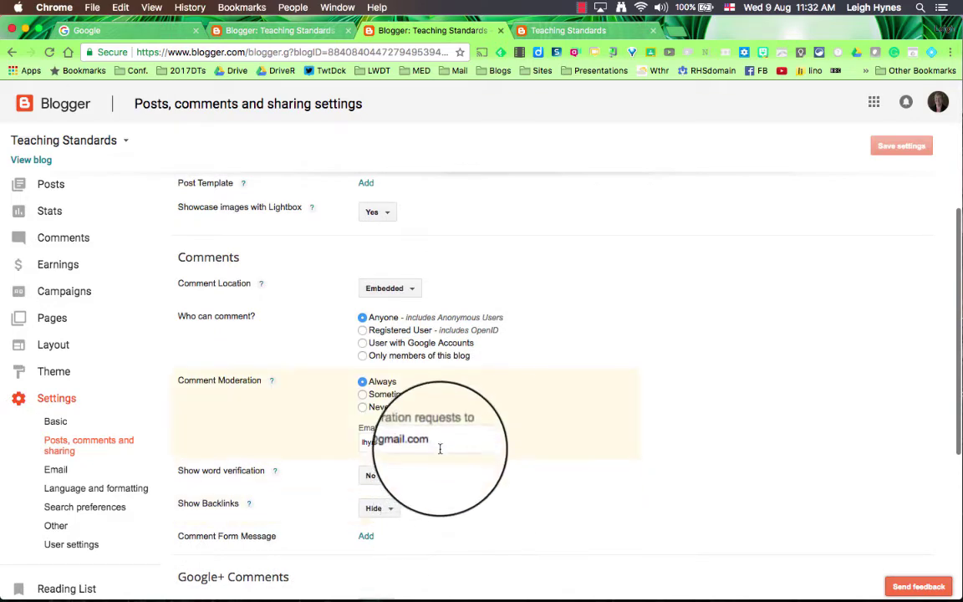
scroll(440, 444, down, 5)
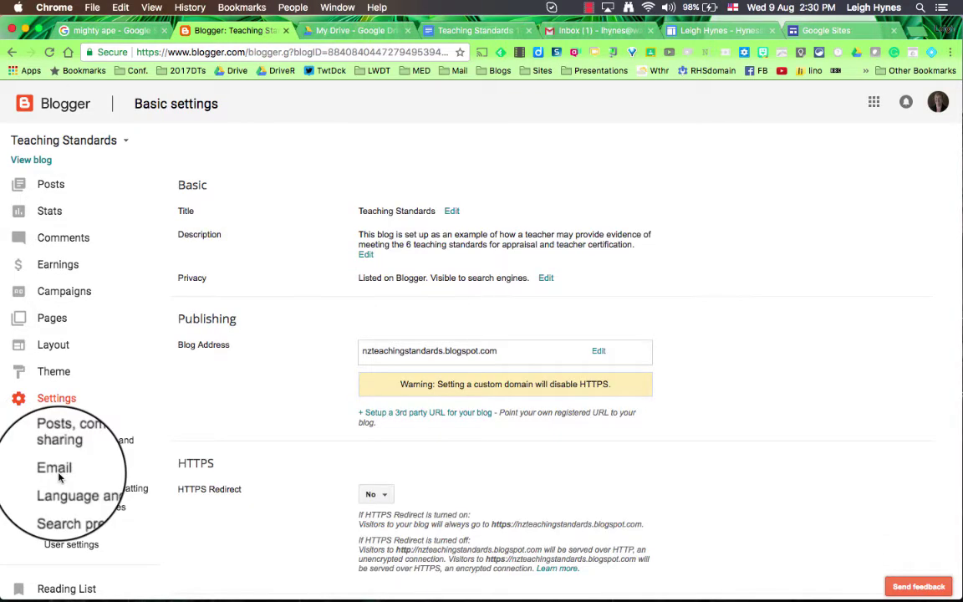
- In Email settings, delete the secret posting word, then undo to restore it
click(53, 469)
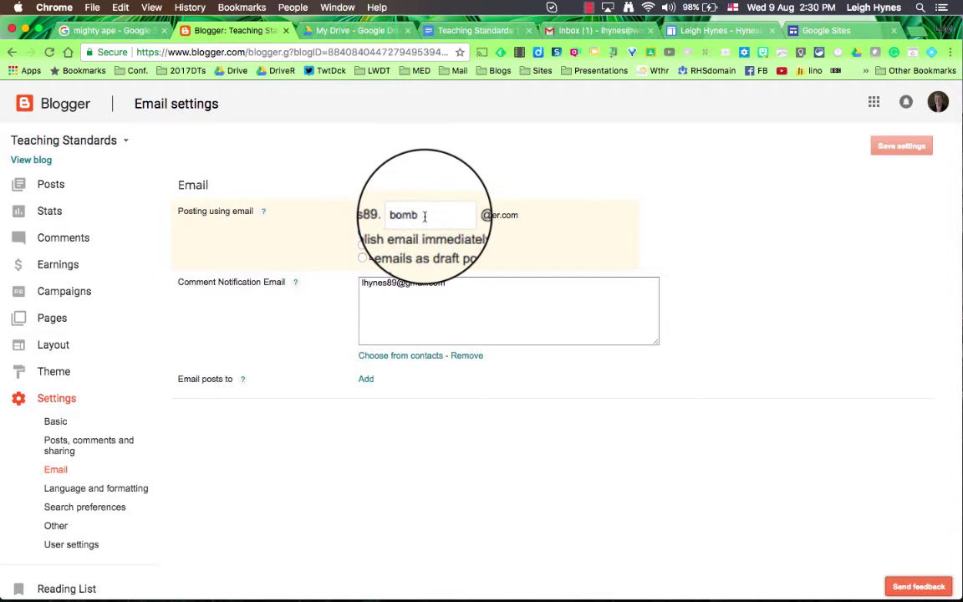
click(425, 215)
drag(428, 216, 399, 215)
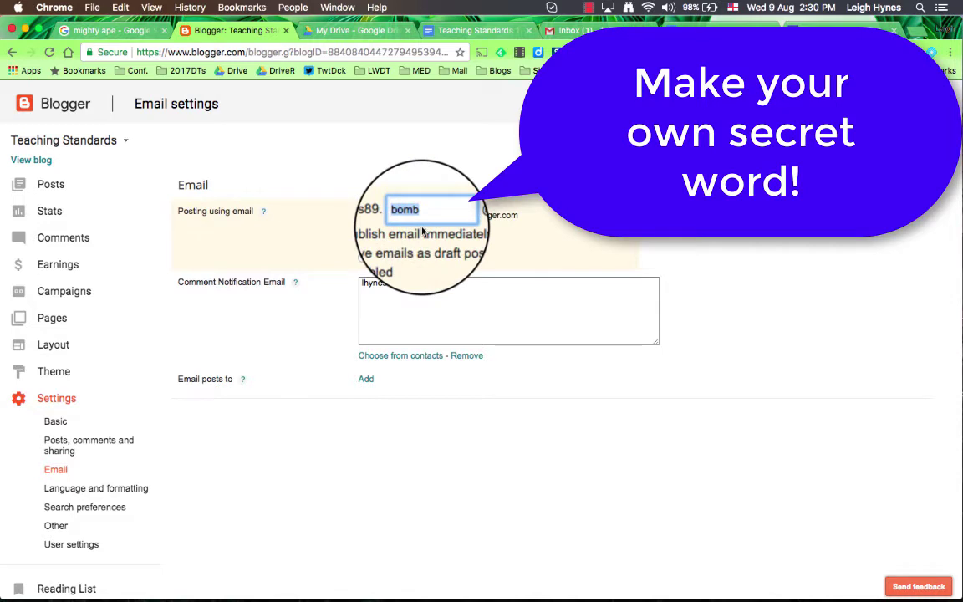
key(BackSpace)
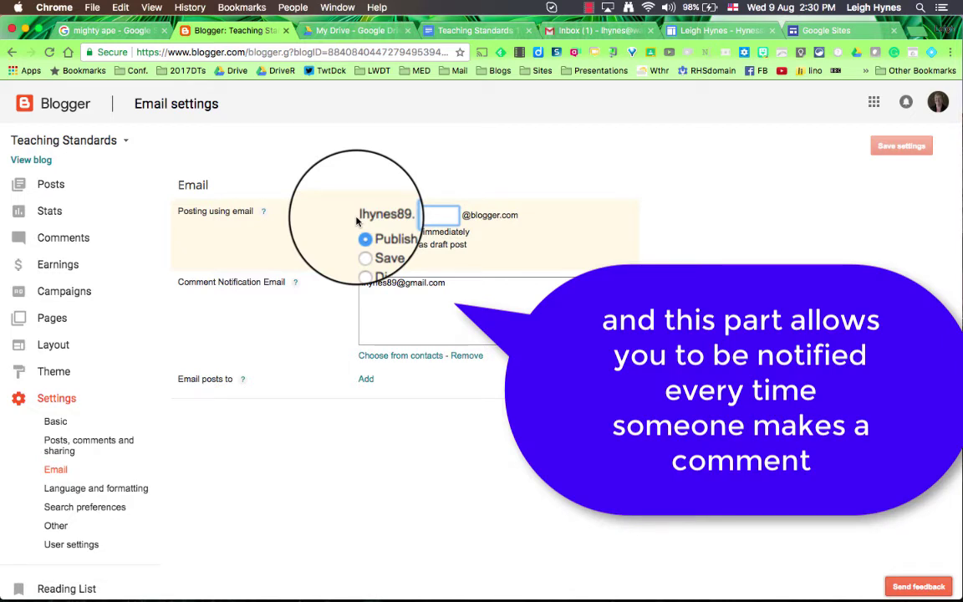
key(super+z)
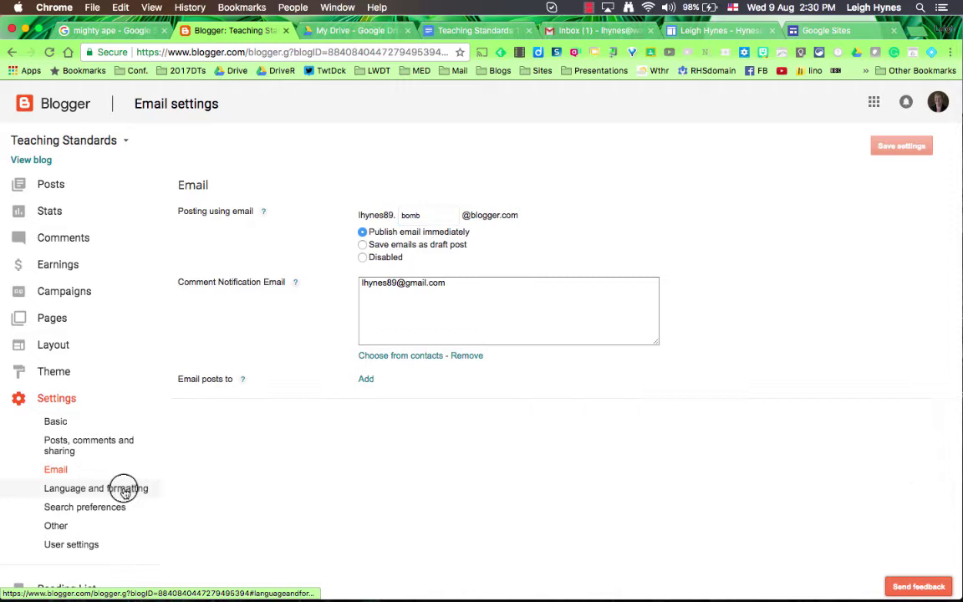
- In Language and formatting, keep the time zone set to Auckland
click(124, 490)
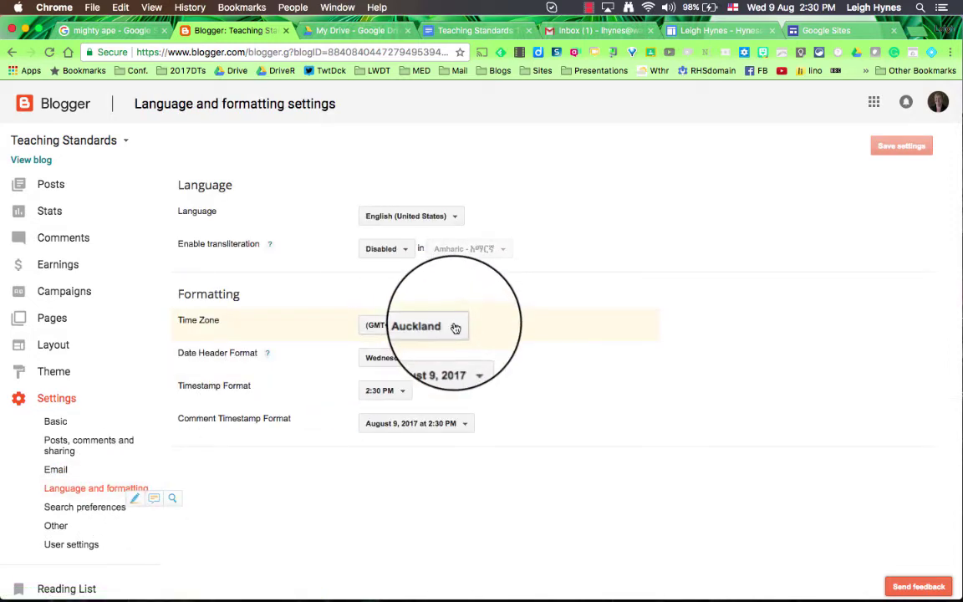
click(455, 328)
click(455, 328)
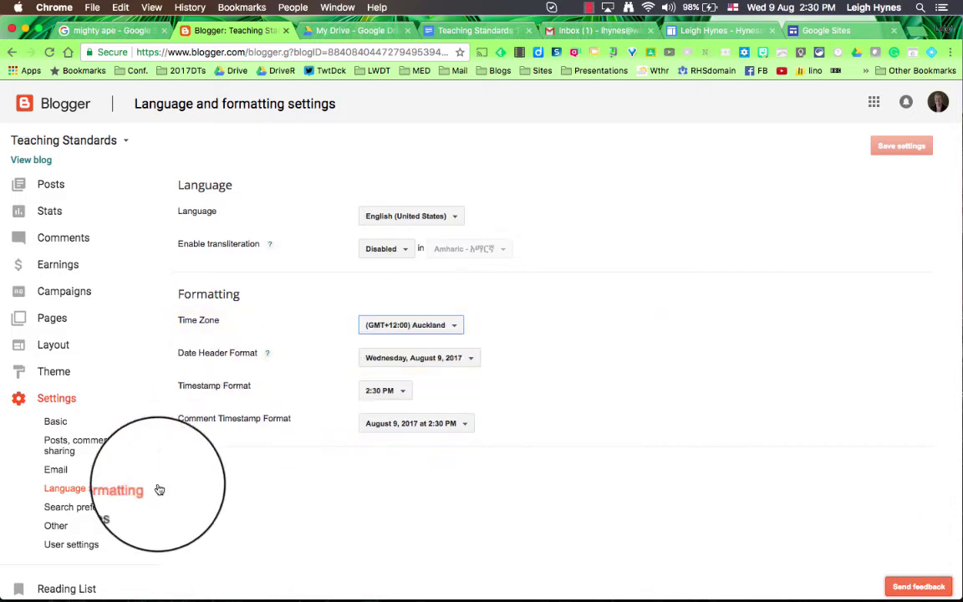
- Look over Search preferences and Other settings, then set User Profile to Google+
click(117, 515)
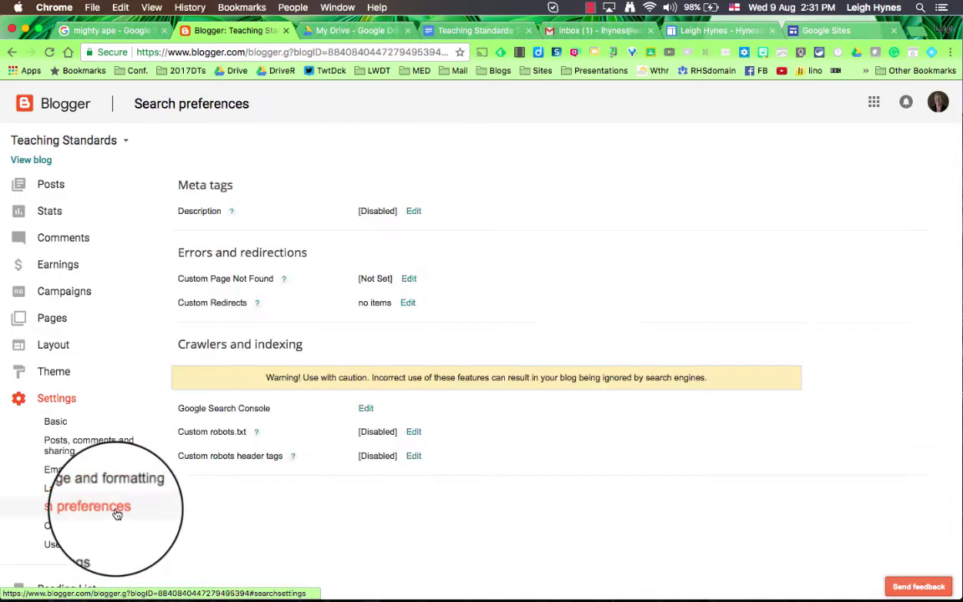
click(57, 527)
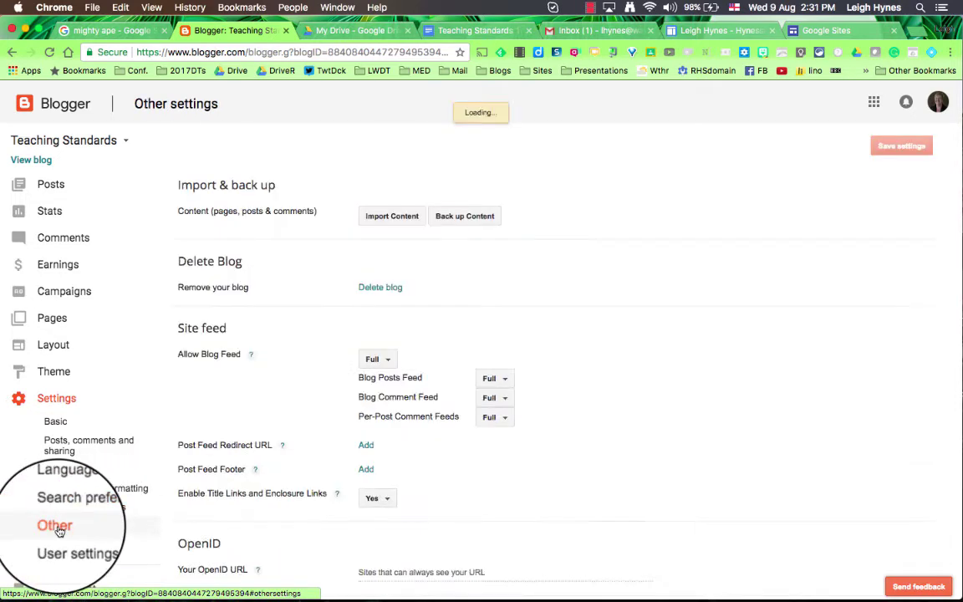
scroll(175, 506, down, 1)
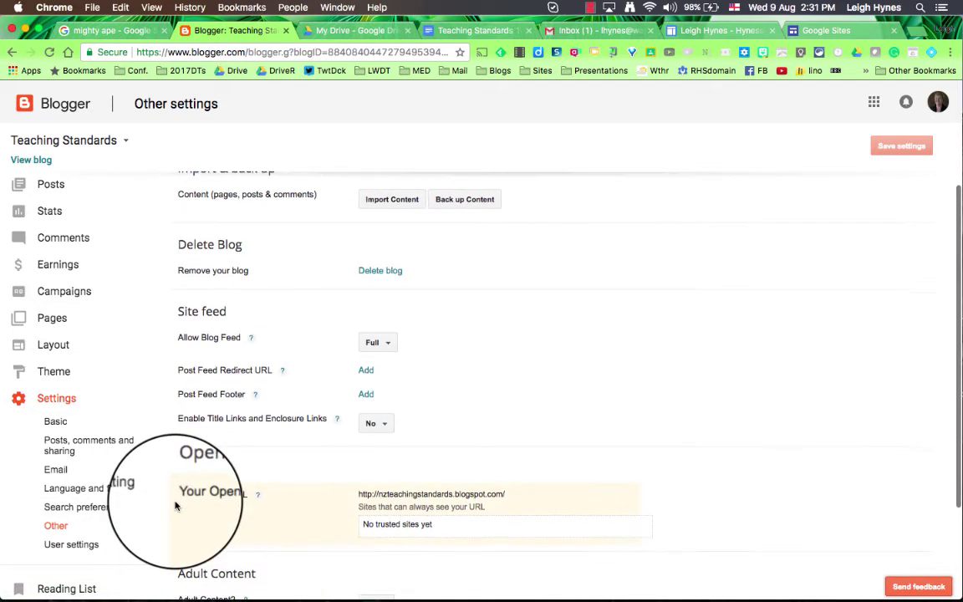
click(70, 549)
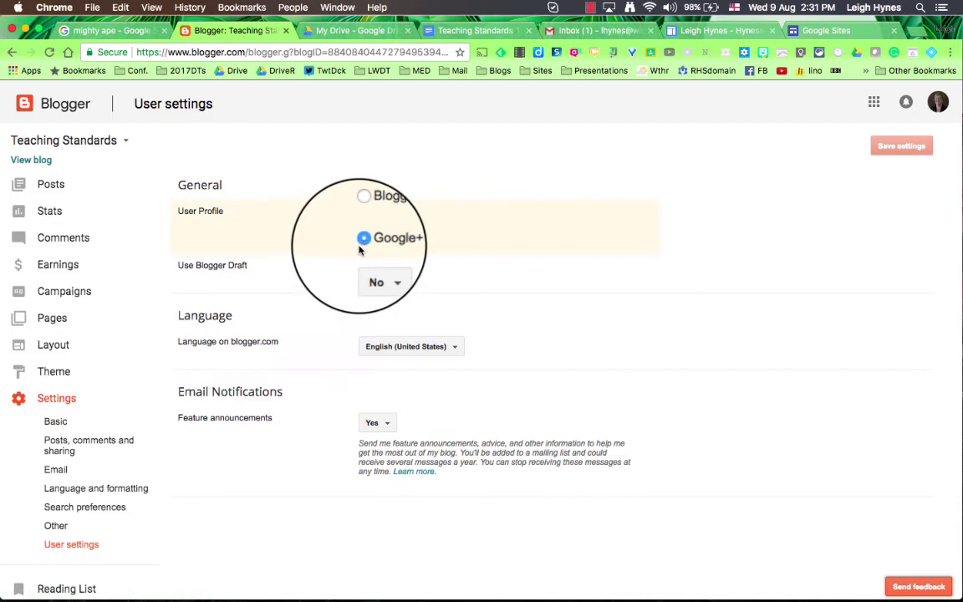
click(361, 212)
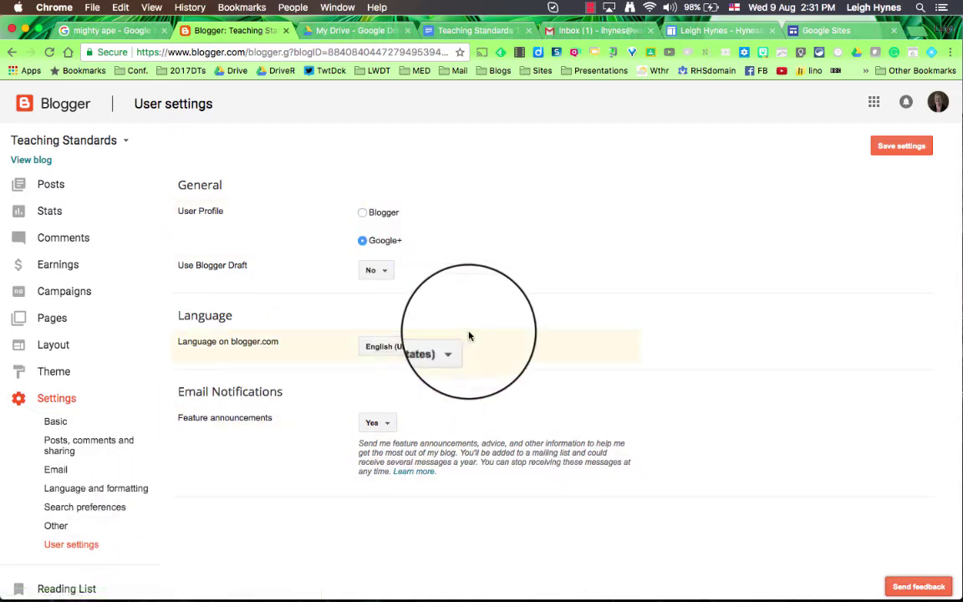
- Save the Google+ user settings and launch Customize on the blog's Simple theme
click(893, 147)
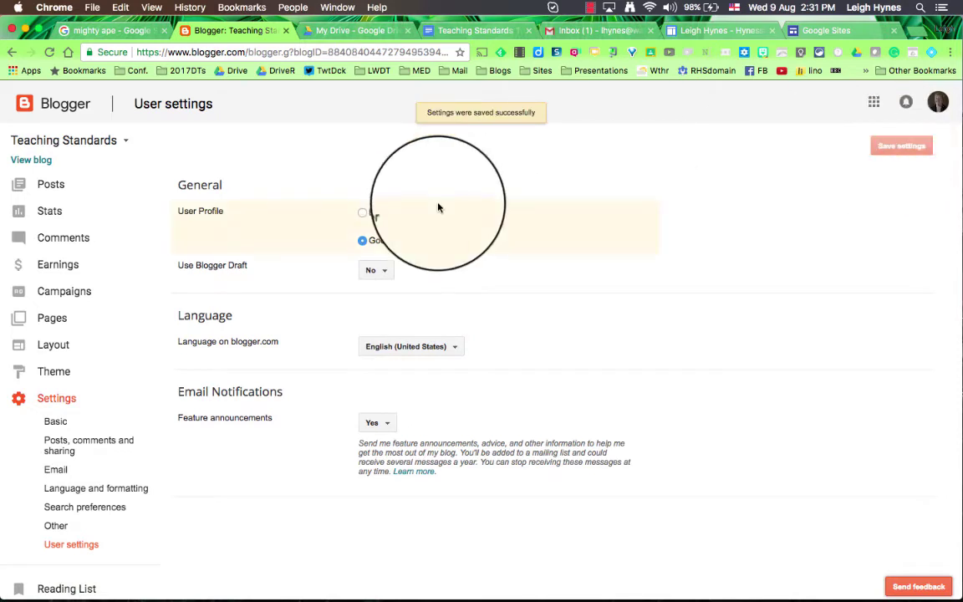
click(55, 371)
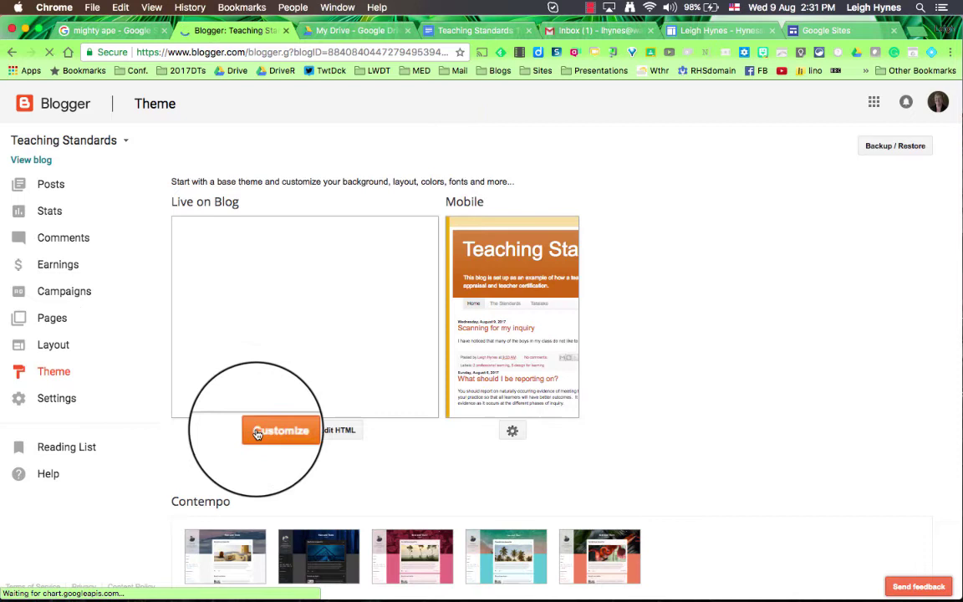
click(284, 432)
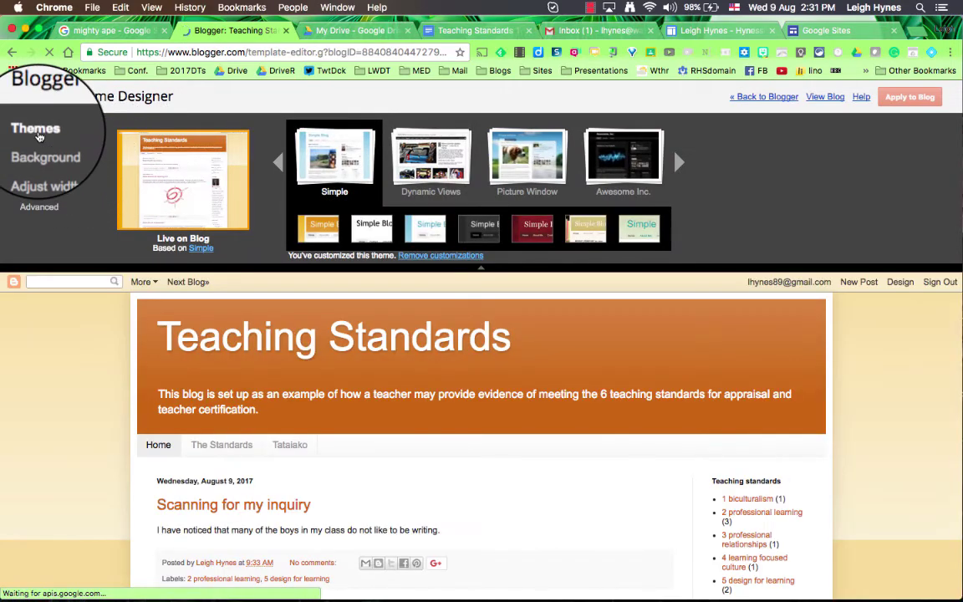
- Set the graffiti image from Abstract as the blog background and try a green suggested colour theme
click(44, 153)
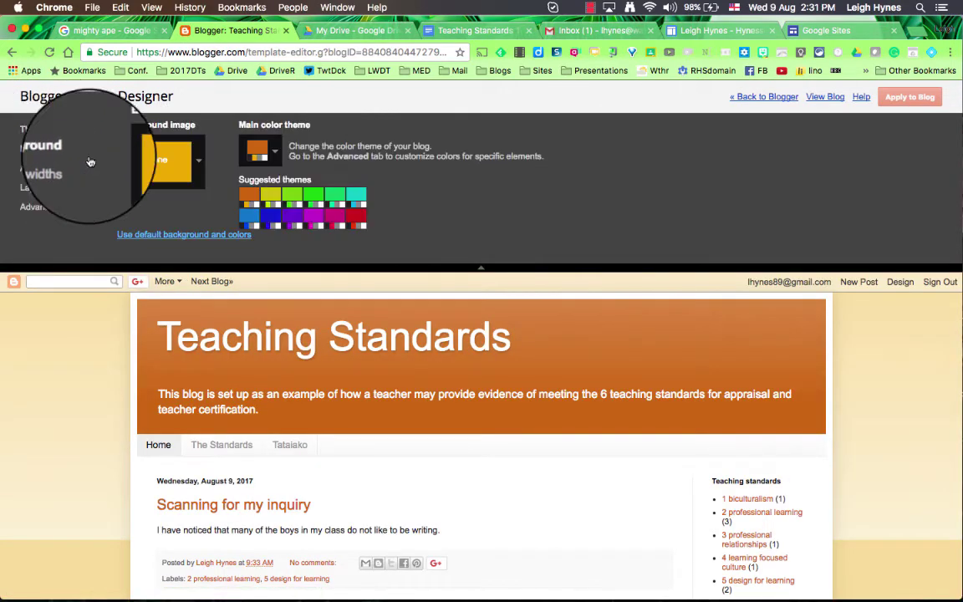
click(153, 166)
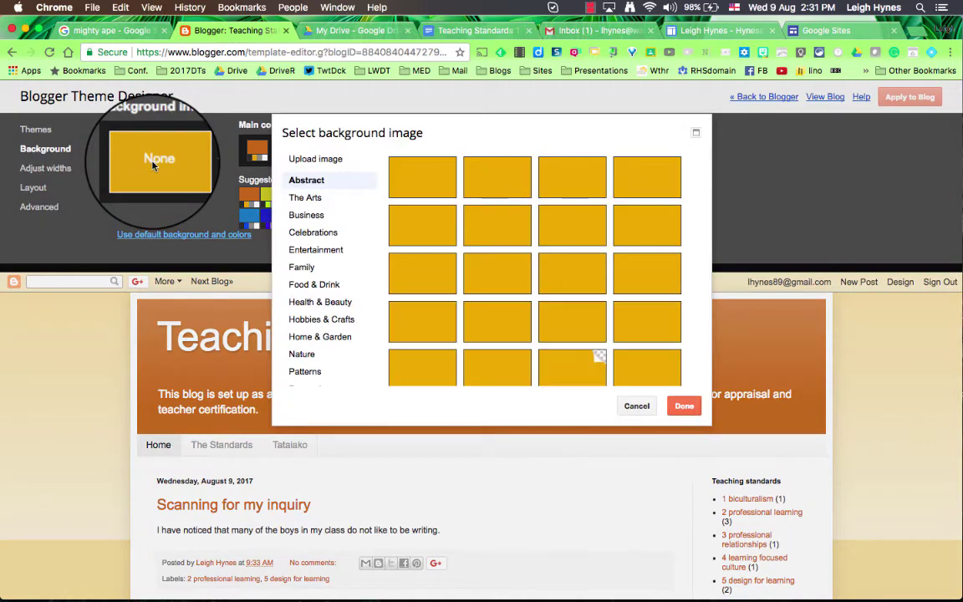
click(501, 243)
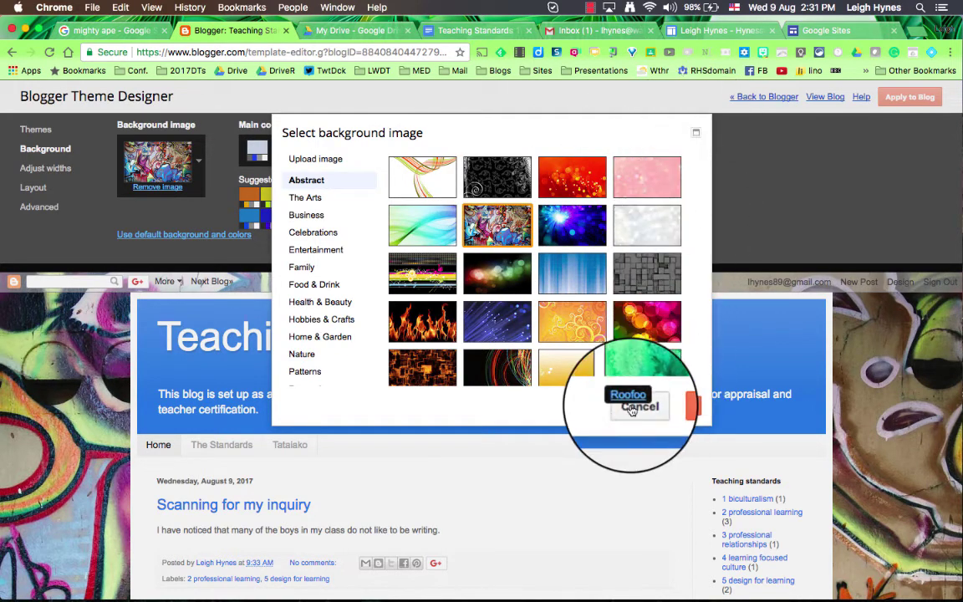
click(683, 405)
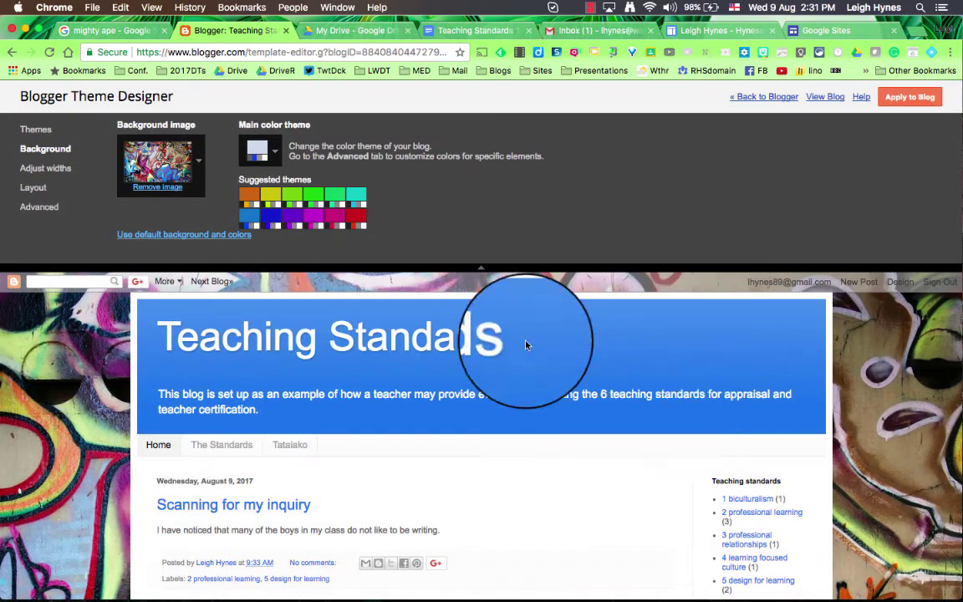
click(314, 201)
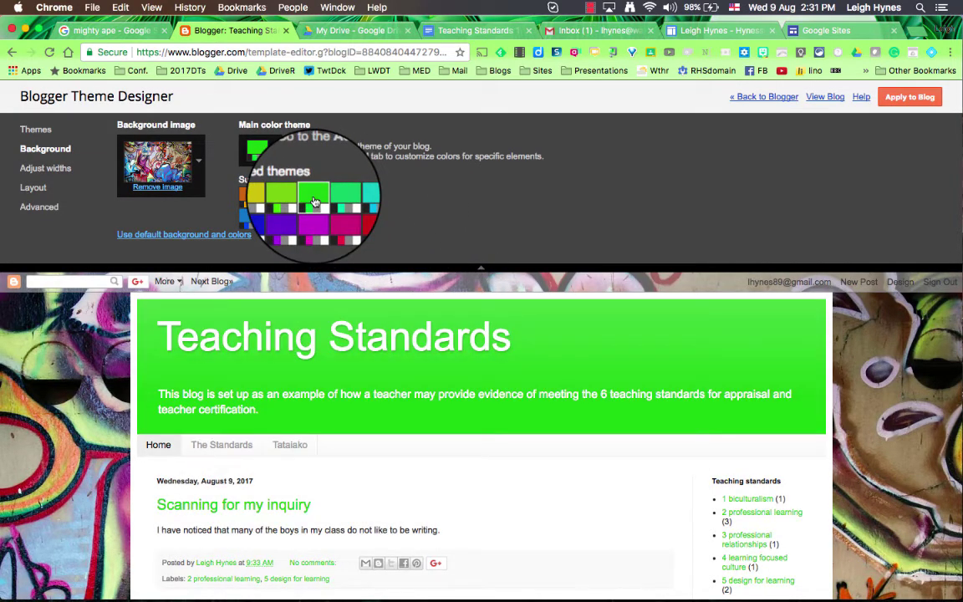
- Switch to a blue theme, make the blog 1090 px with a 190 px right sidebar, and pick a right-sidebar body layout
click(338, 205)
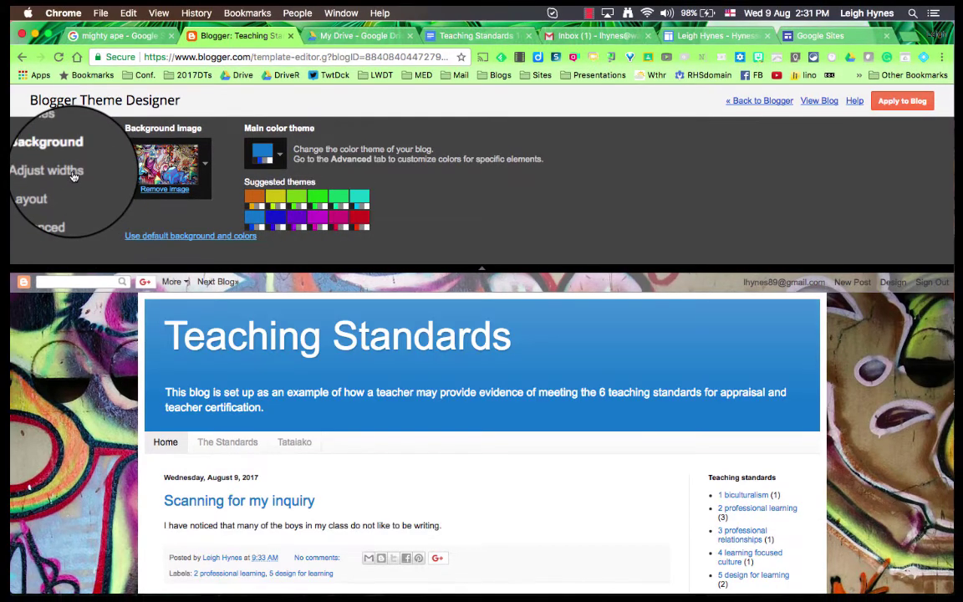
click(74, 174)
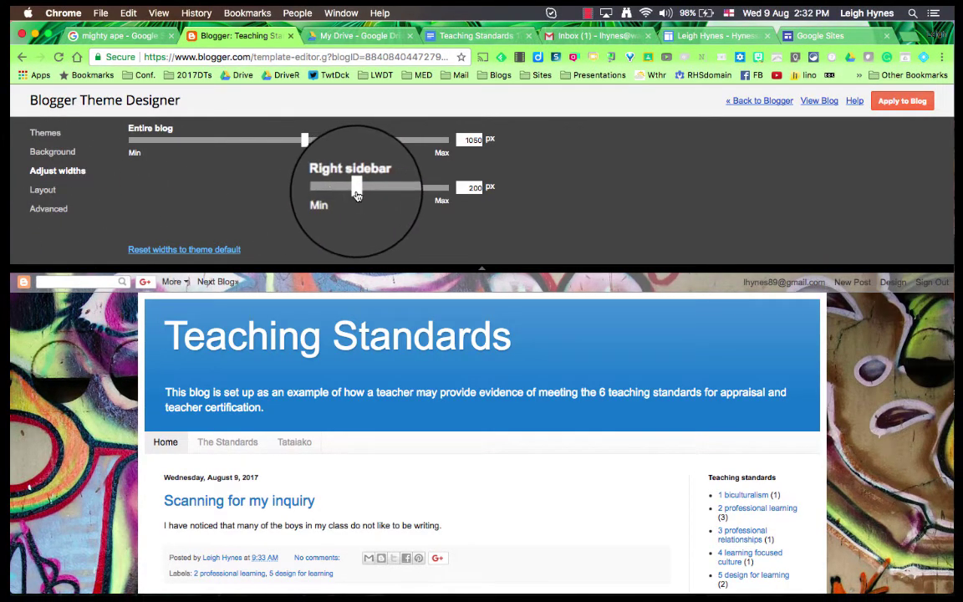
mouse_move(358, 189)
mouse_down()
mouse_move(417, 191)
mouse_move(354, 192)
mouse_up()
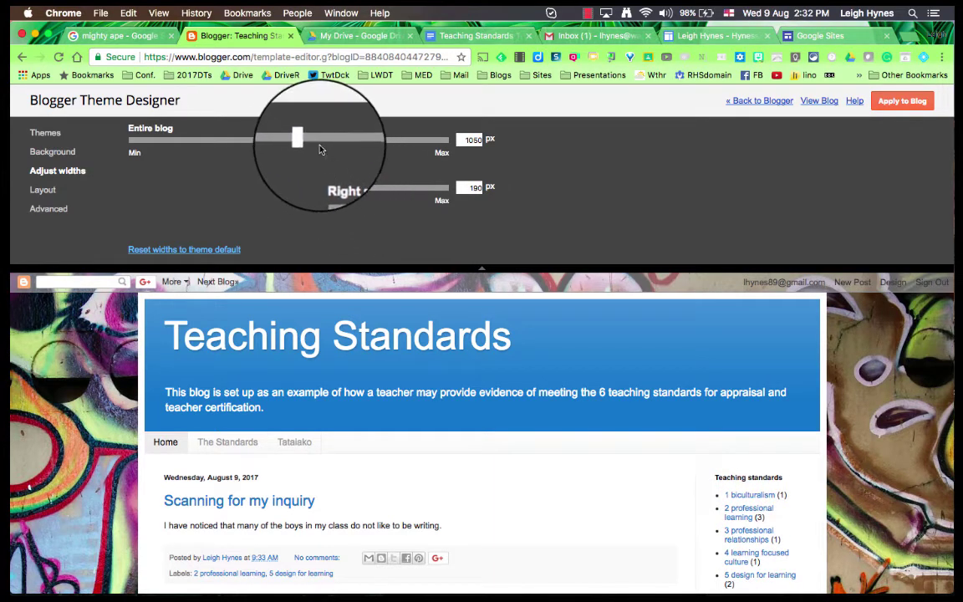
drag(305, 140, 317, 146)
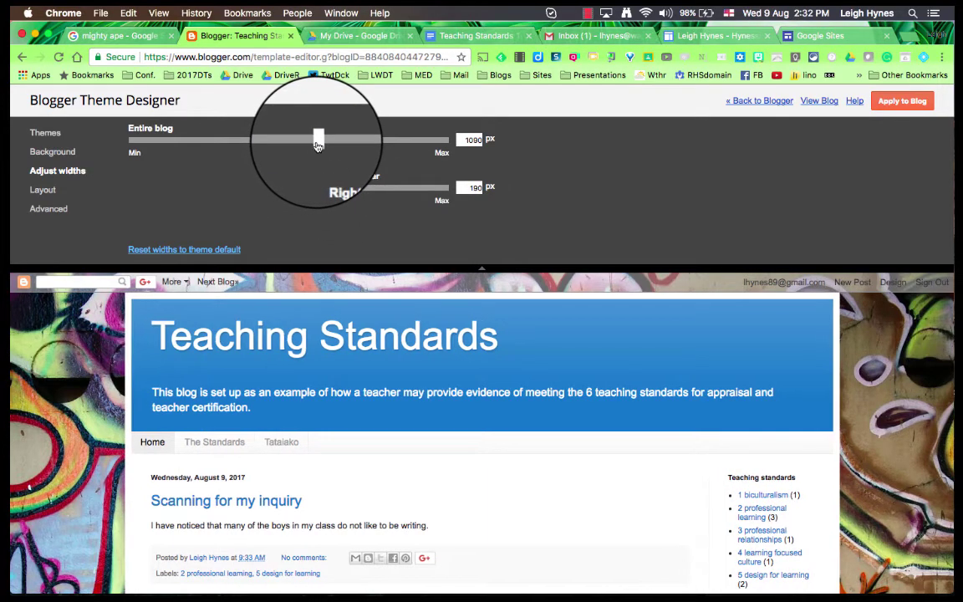
click(45, 192)
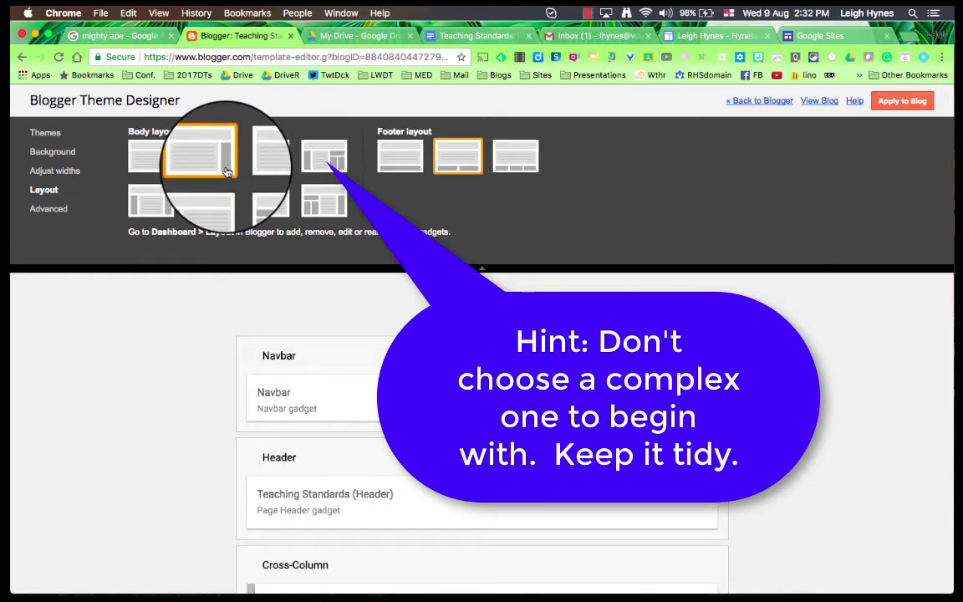
click(210, 208)
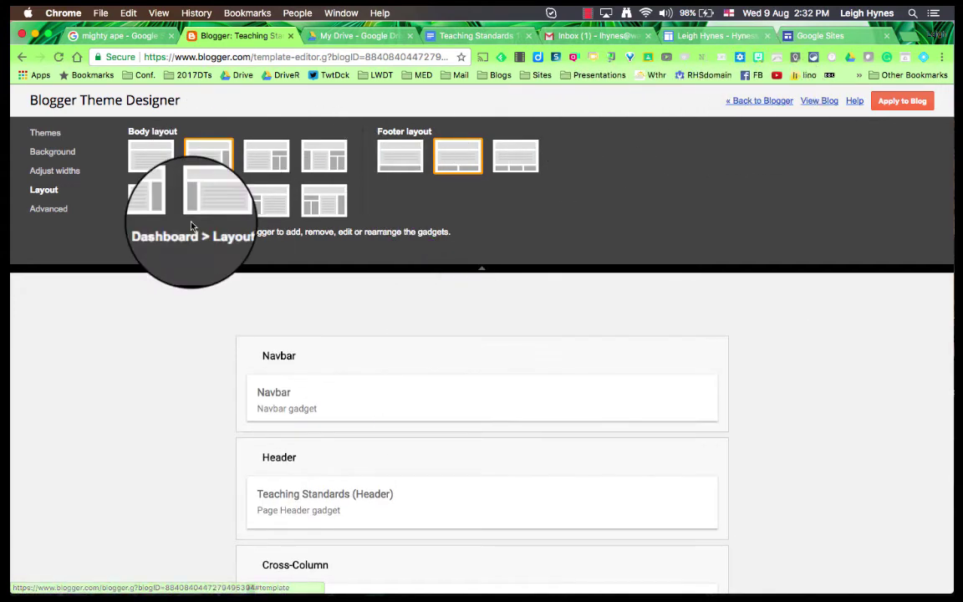
- Apply the customised theme to the blog from Advanced, then return to the Blogger dashboard
click(50, 210)
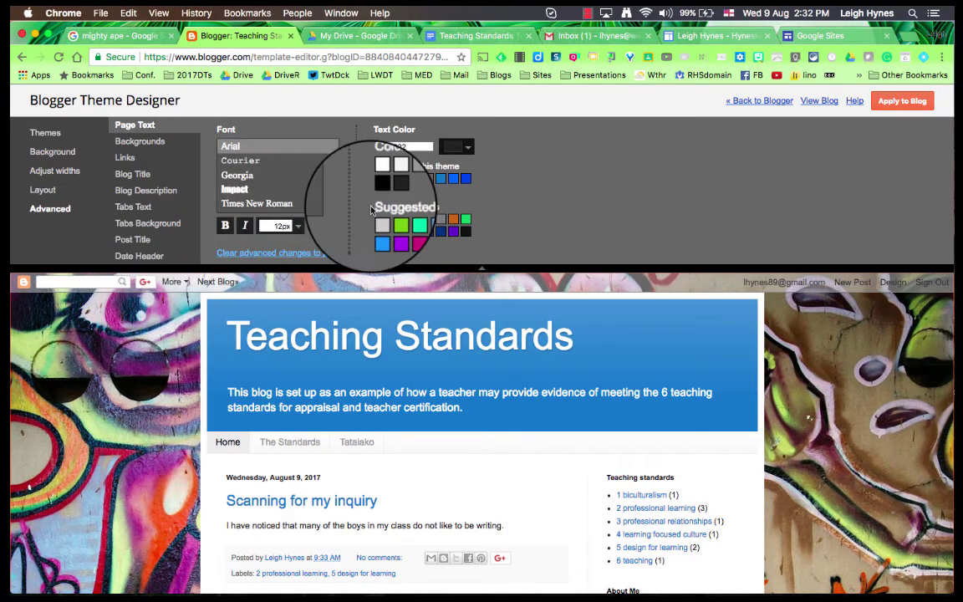
click(915, 103)
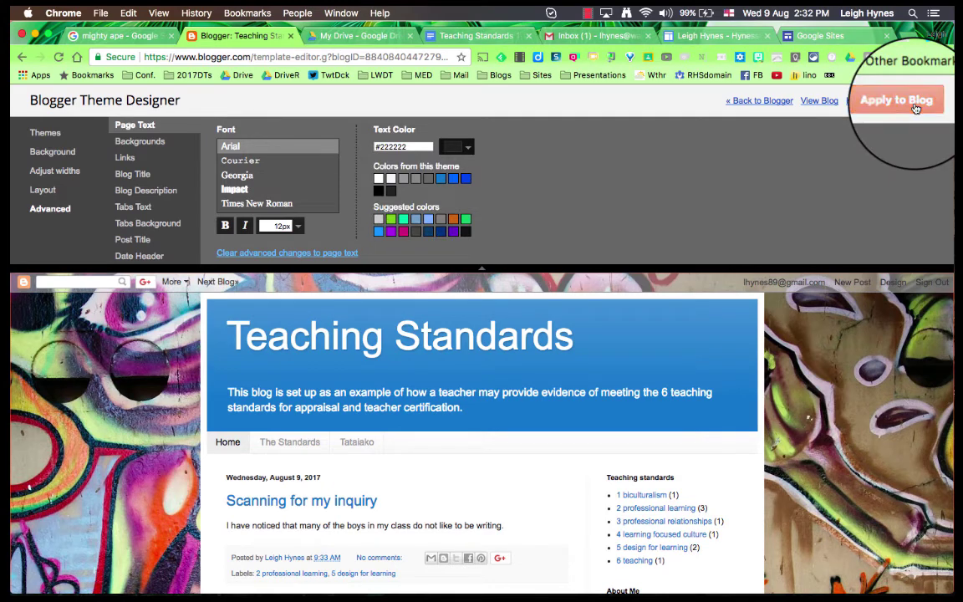
click(777, 107)
- Browse the gadget list, then save the Teaching standards Labels gadget sorted alphabetically with post counts
click(60, 349)
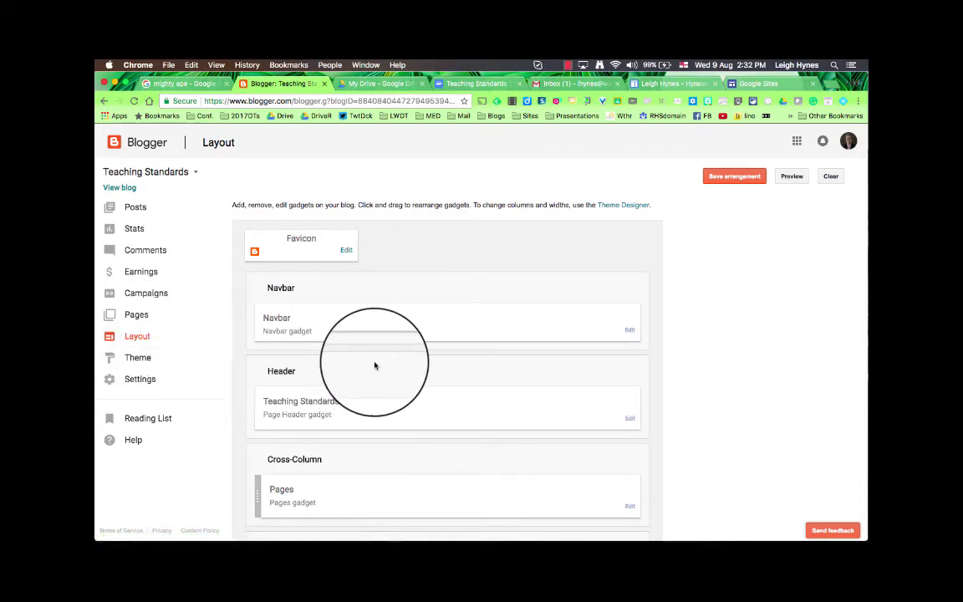
scroll(376, 366, down, 2)
scroll(375, 365, down, 1)
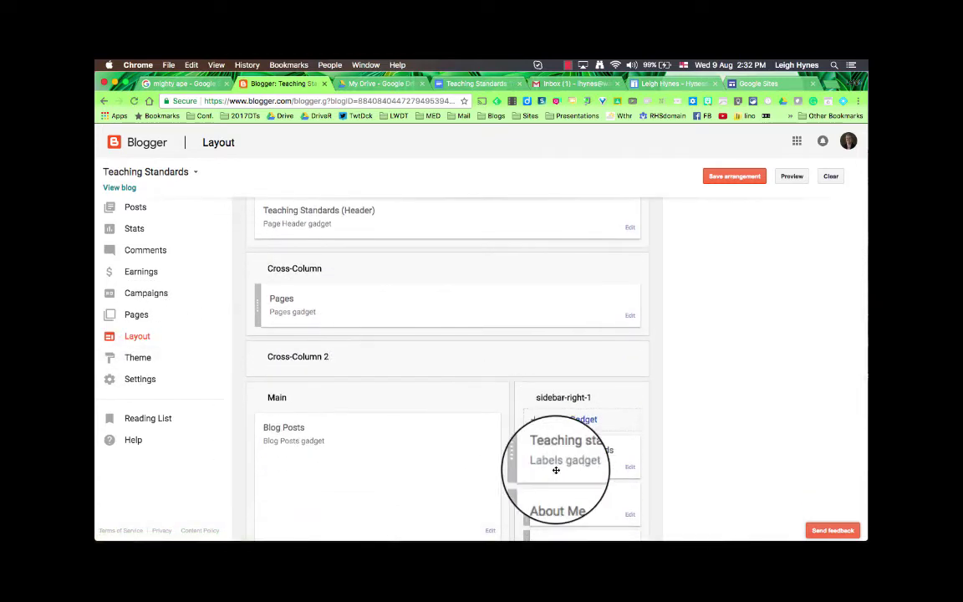
scroll(557, 470, down, 1)
scroll(556, 470, down, 1)
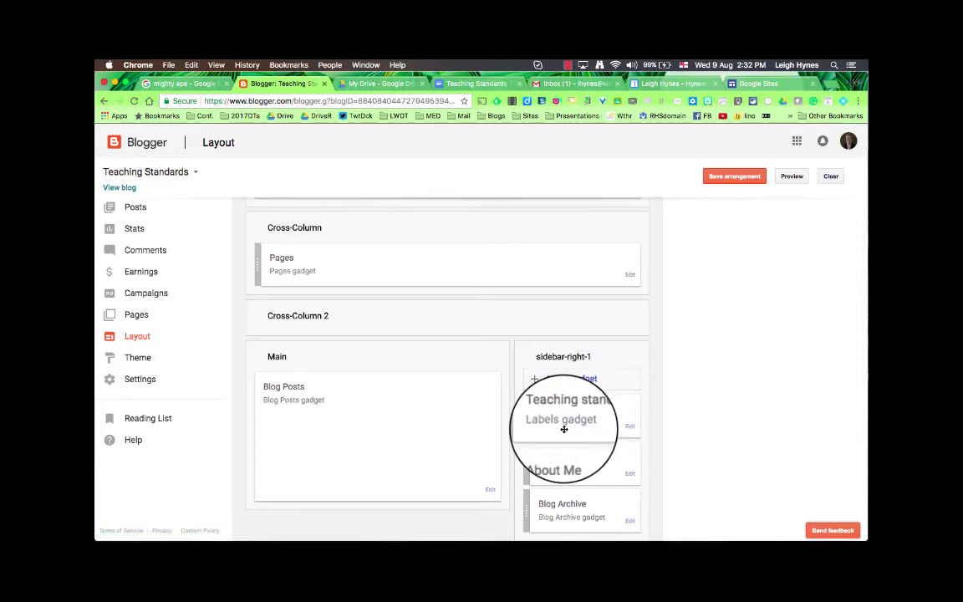
click(581, 382)
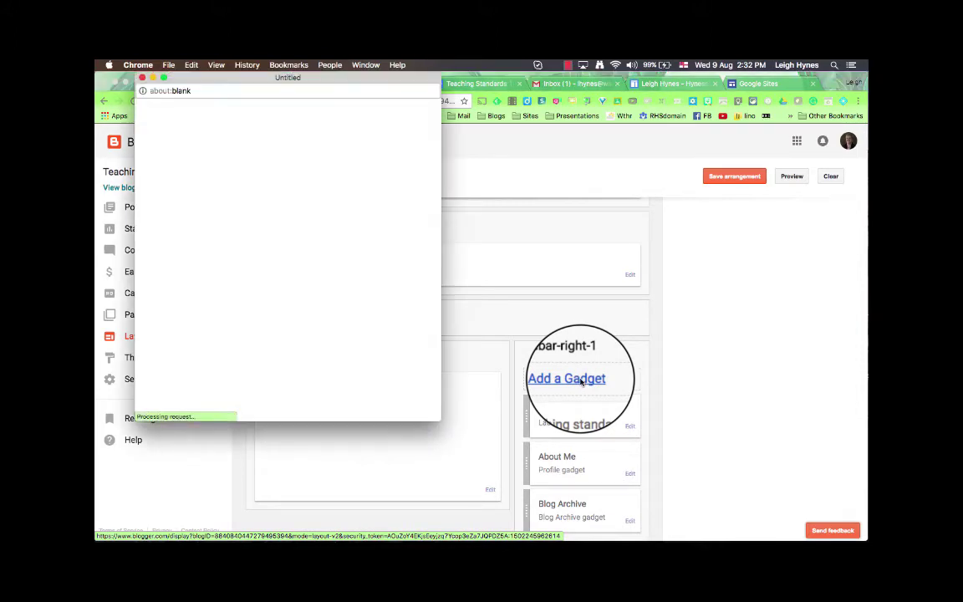
scroll(309, 274, down, 12)
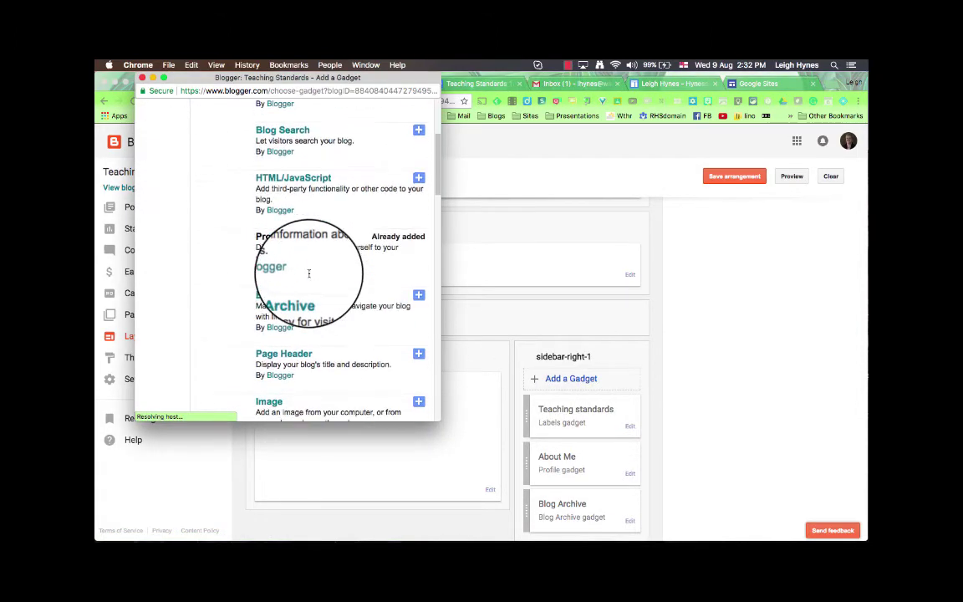
scroll(309, 274, up, 2)
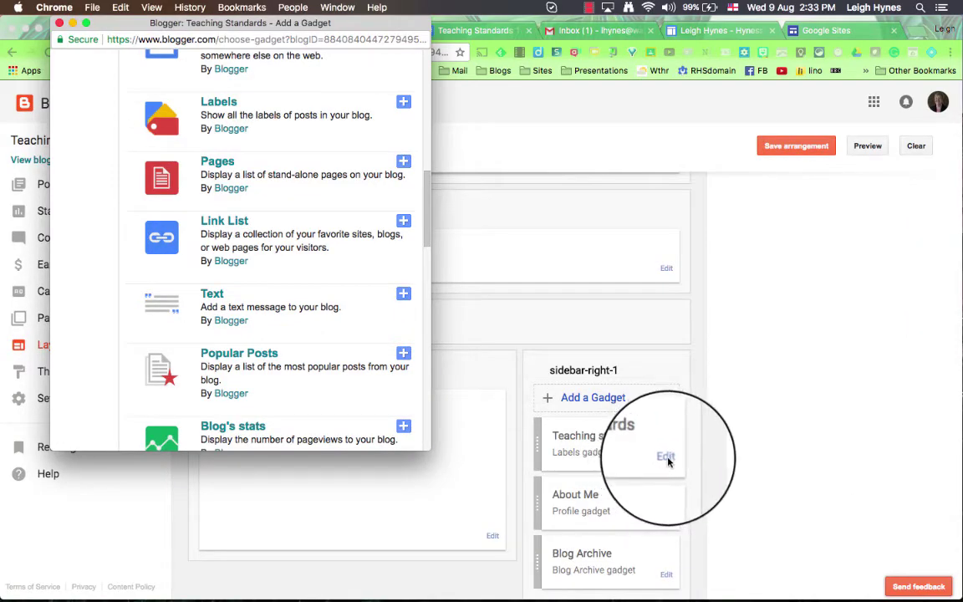
click(667, 459)
click(668, 458)
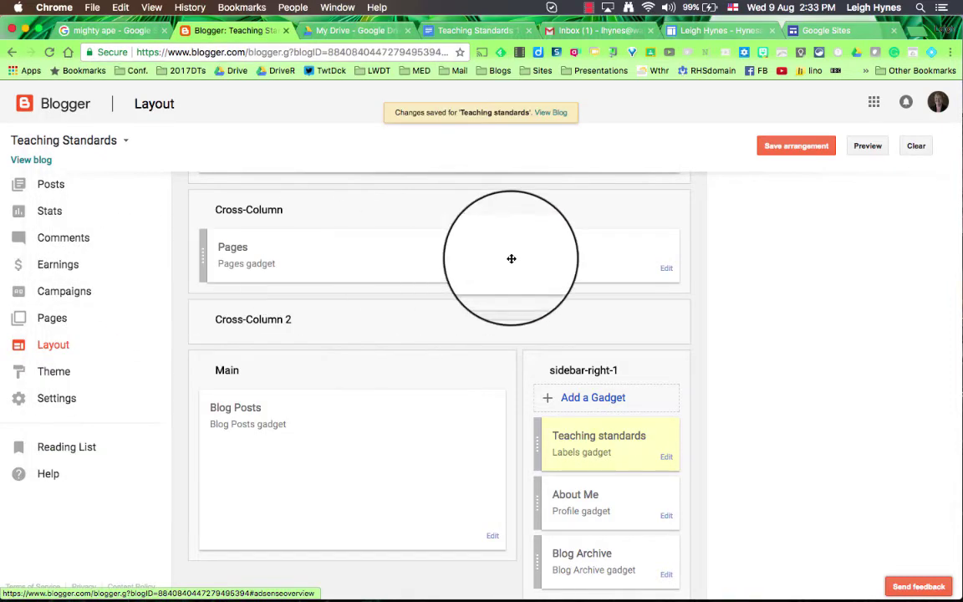
- Save the layout and start a new post 'inquiry' with body 'boys writing is not as good as I would like'
click(812, 148)
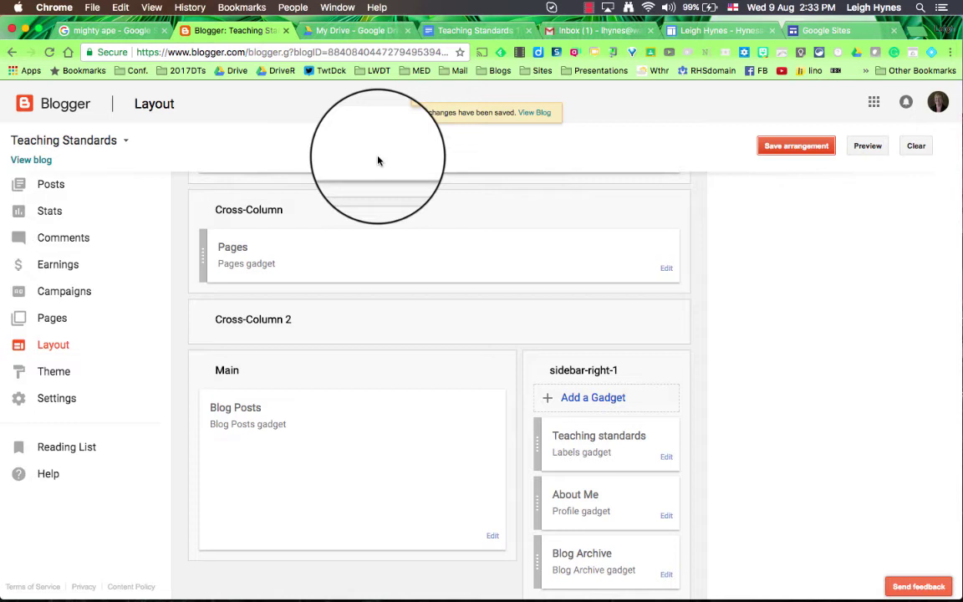
click(57, 187)
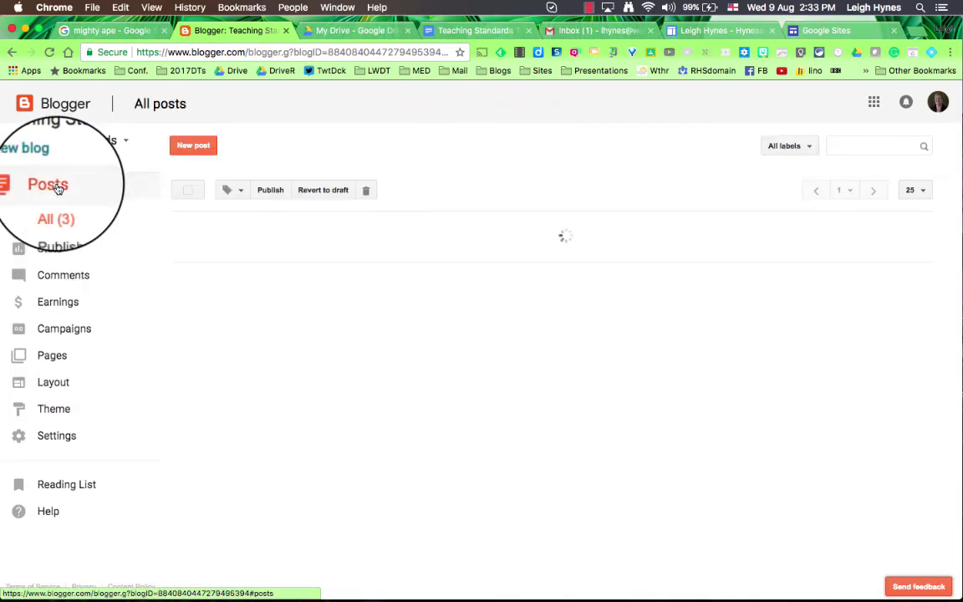
click(201, 148)
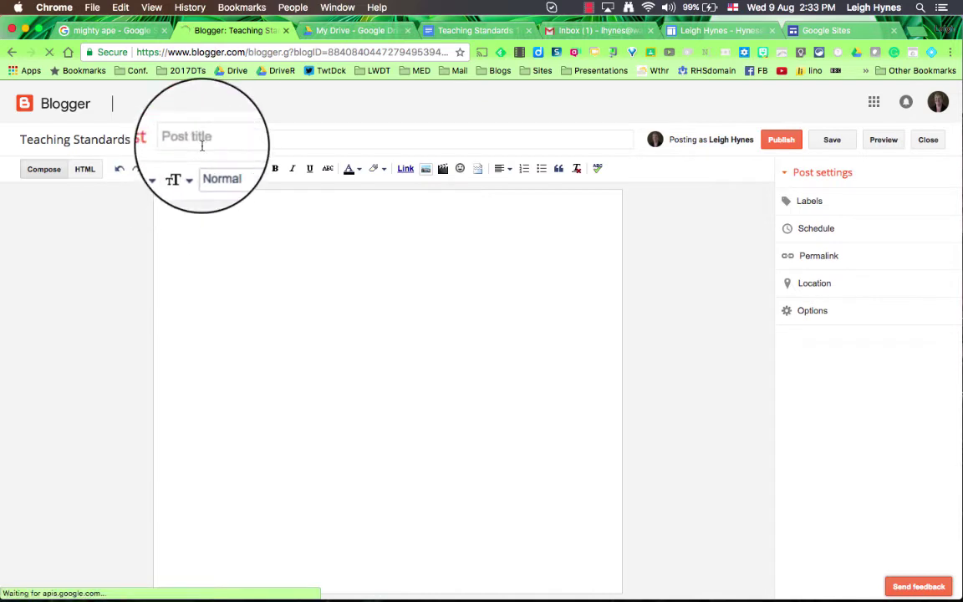
click(208, 140)
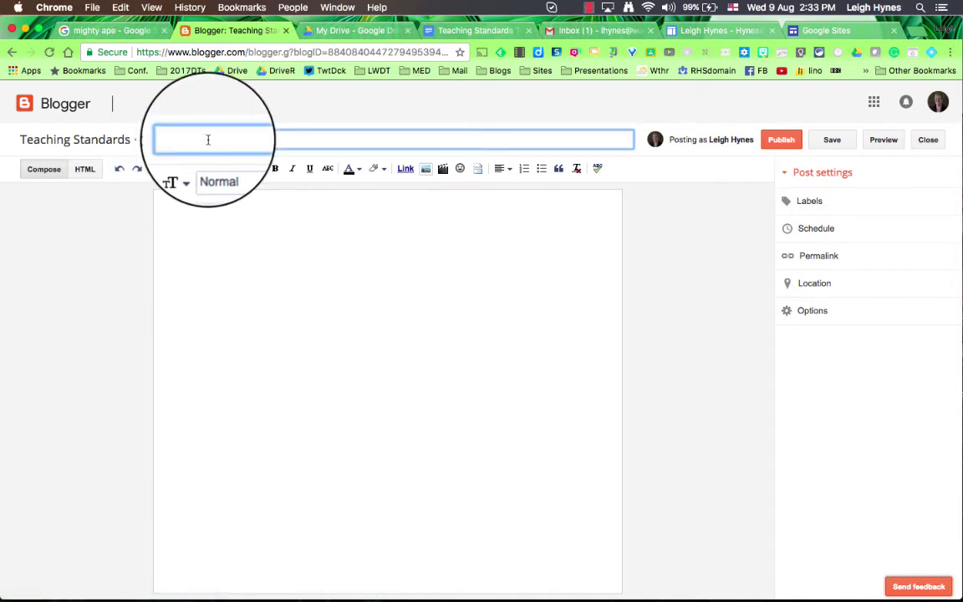
text(I)
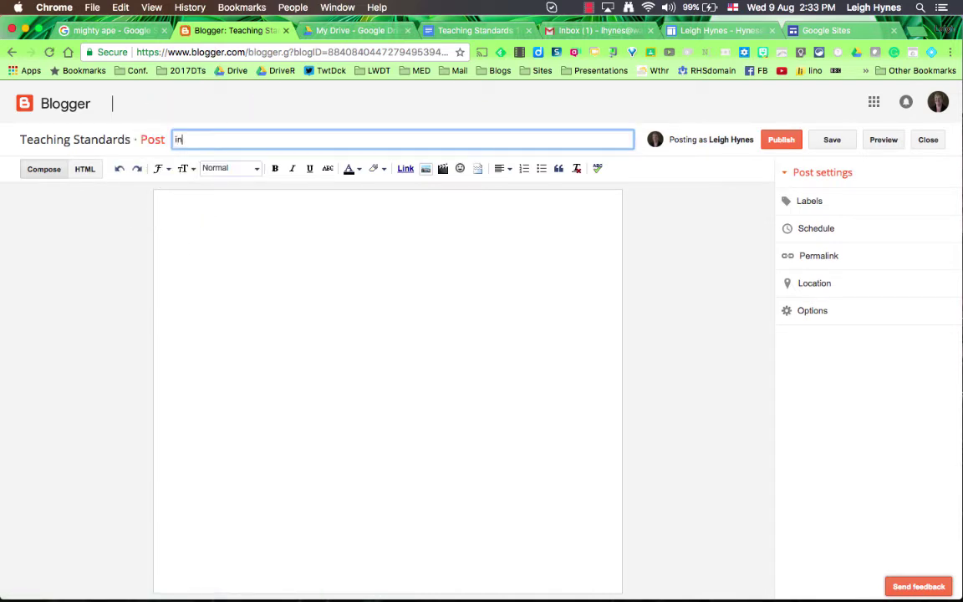
click(179, 204)
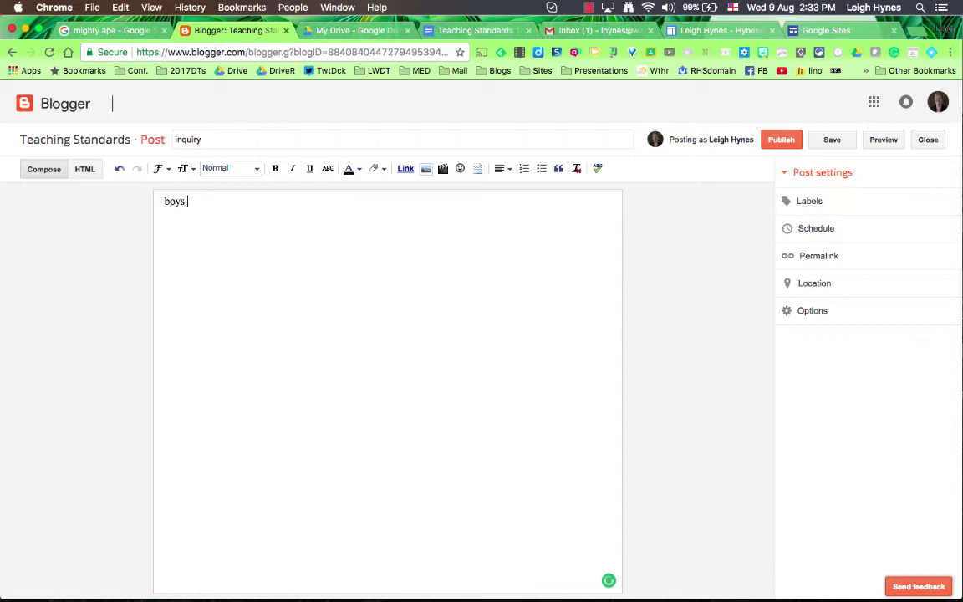
text(boys writing is not as good as I would like)
- Label the post '2 professional learning'
click(803, 202)
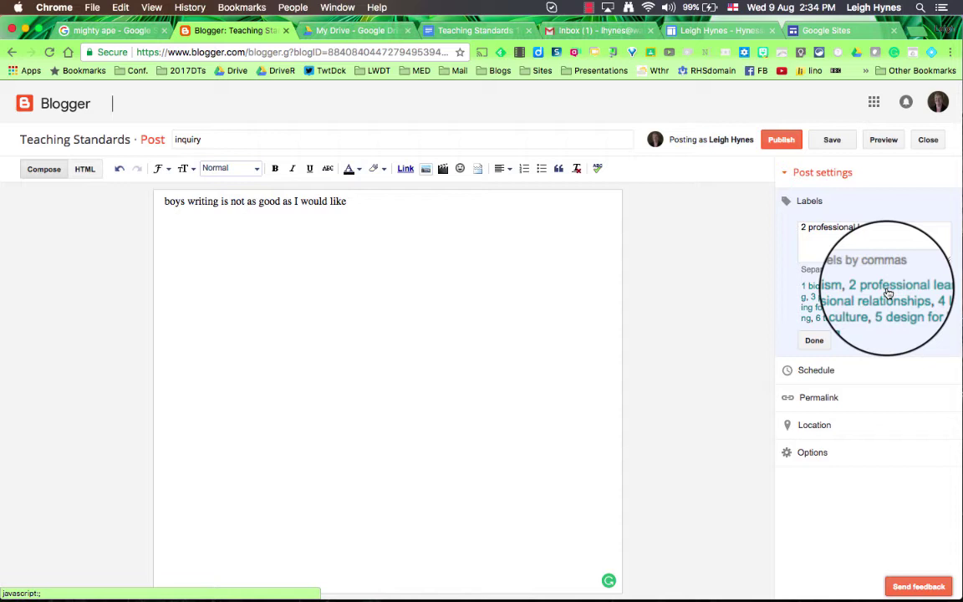
click(888, 294)
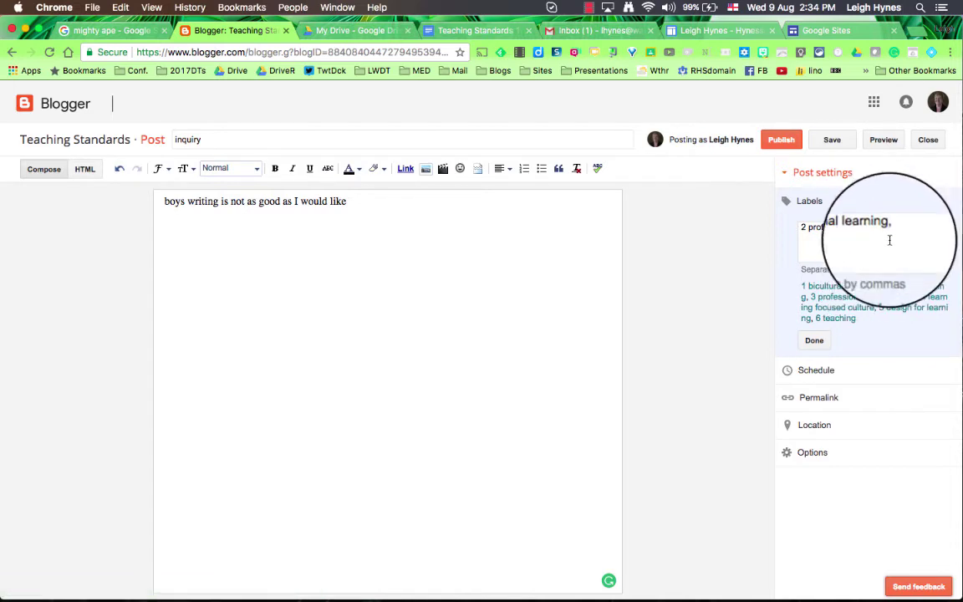
click(813, 342)
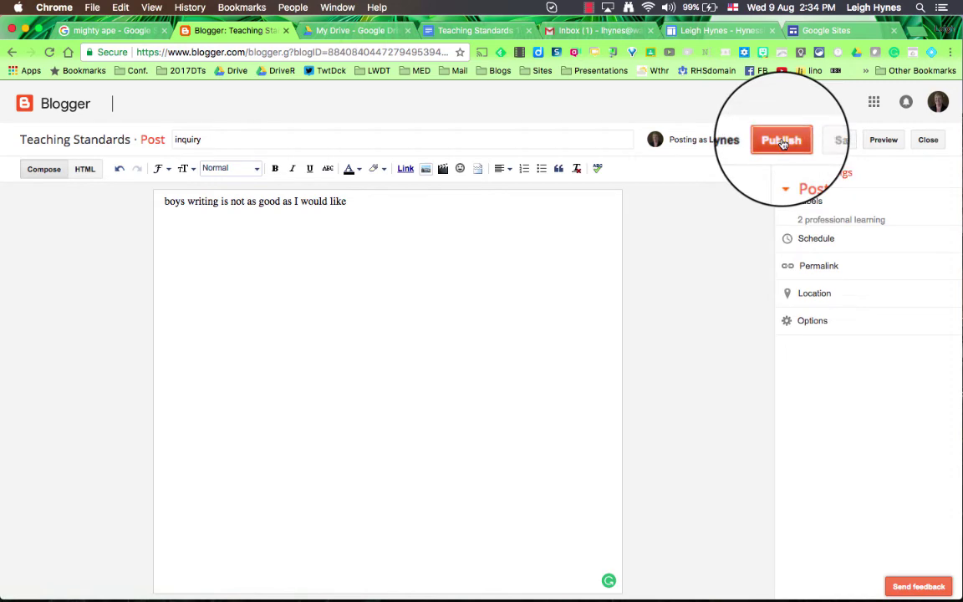
- Publish the inquiry post and check it on the live blog in a new tab
click(783, 144)
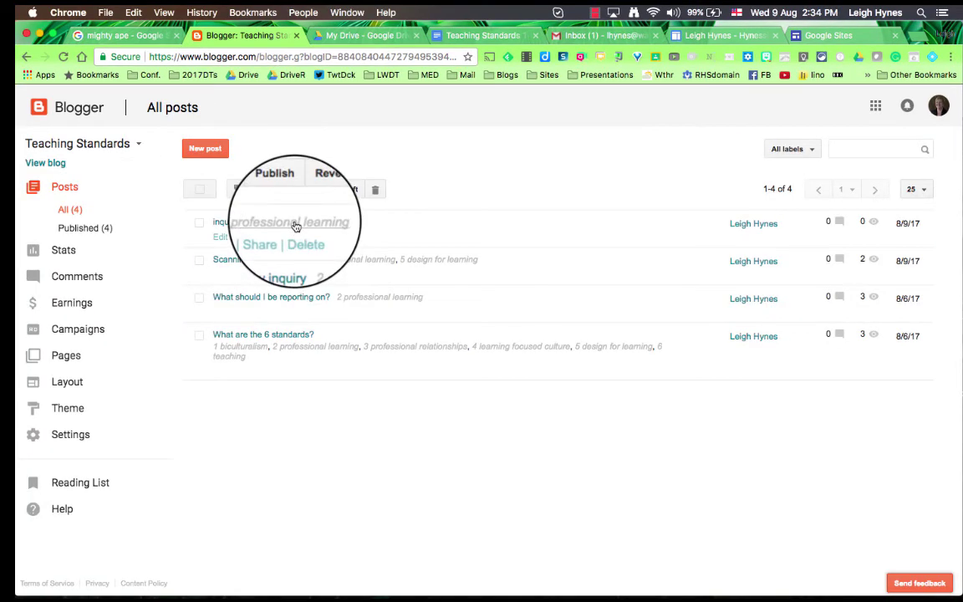
click(42, 164)
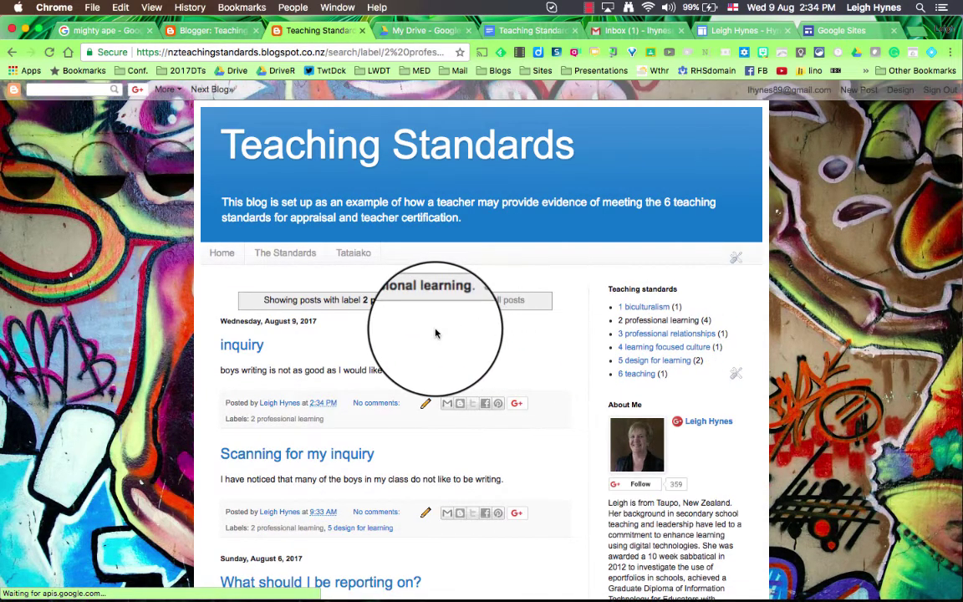
scroll(430, 335, down, 2)
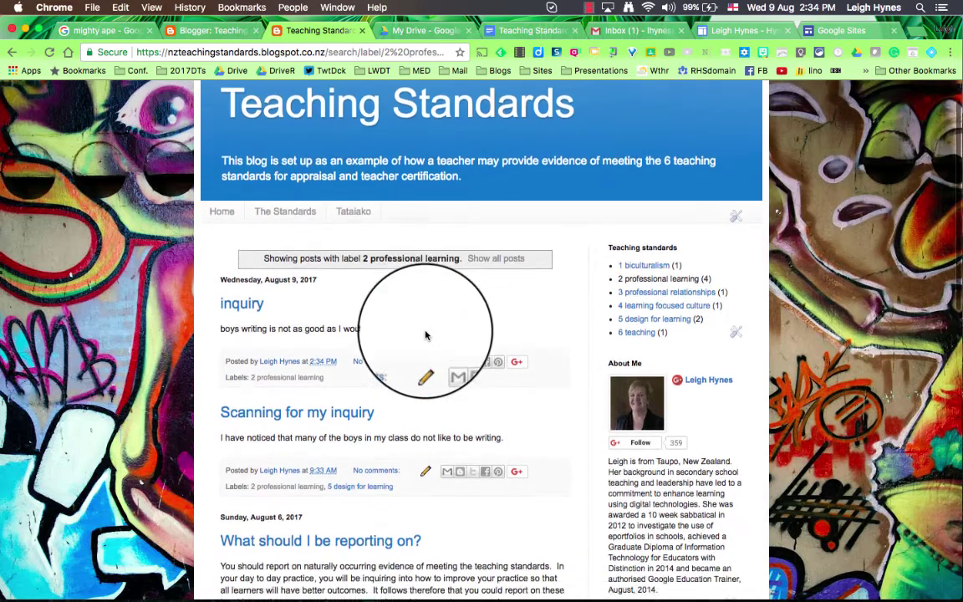
scroll(426, 336, down, 4)
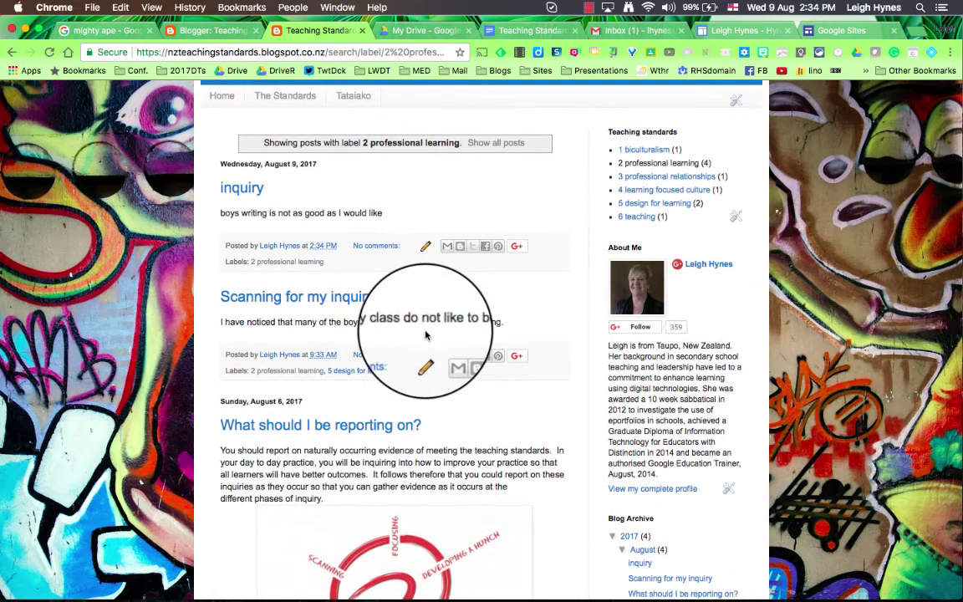
scroll(426, 336, down, 10)
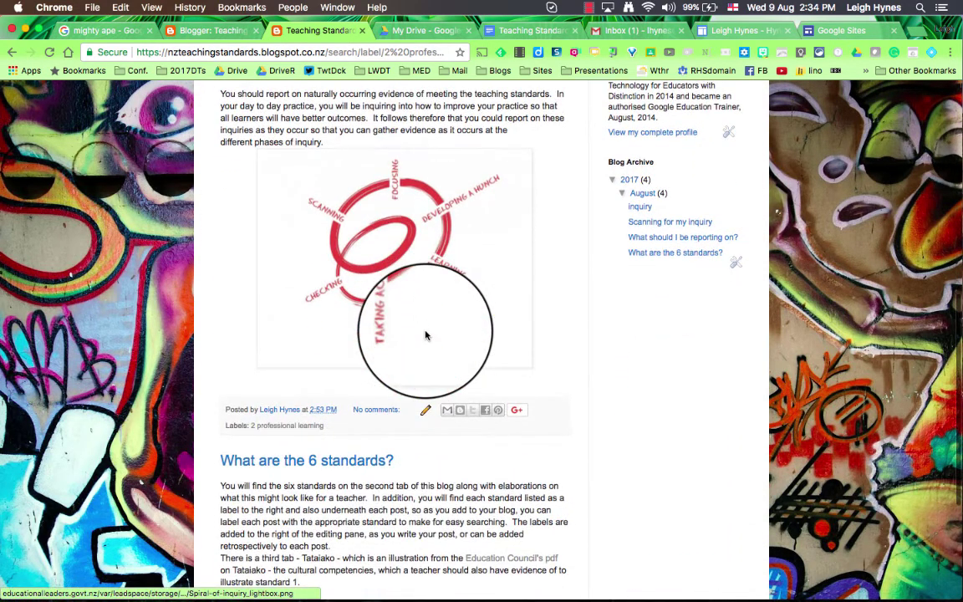
scroll(426, 335, up, 15)
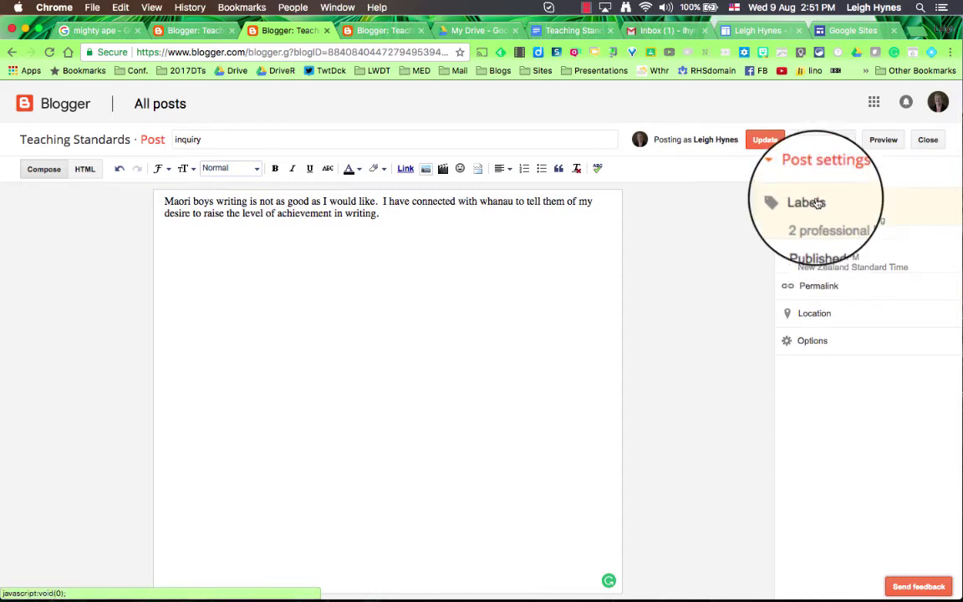
- Add the label 'whanaungatanga' to the inquiry post and update it
click(817, 202)
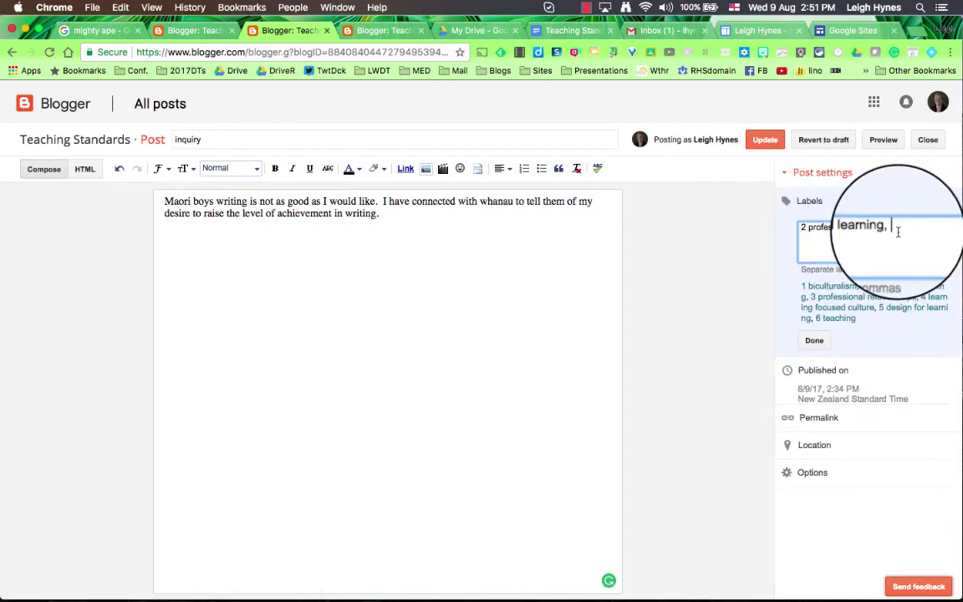
text(whanaungatanga,)
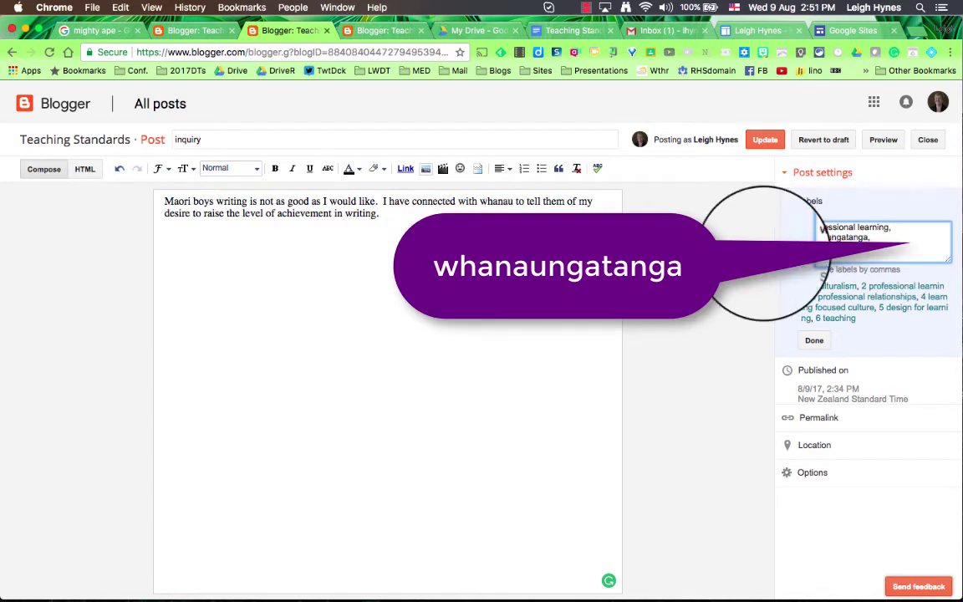
click(767, 142)
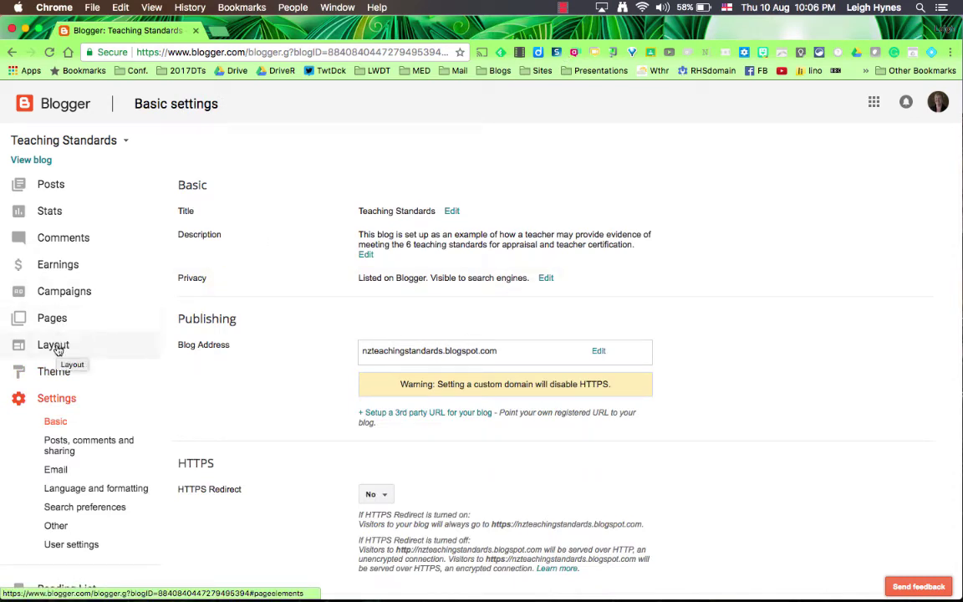
- On the Layout page, open the Add a Gadget list and find the Pages gadget
click(54, 345)
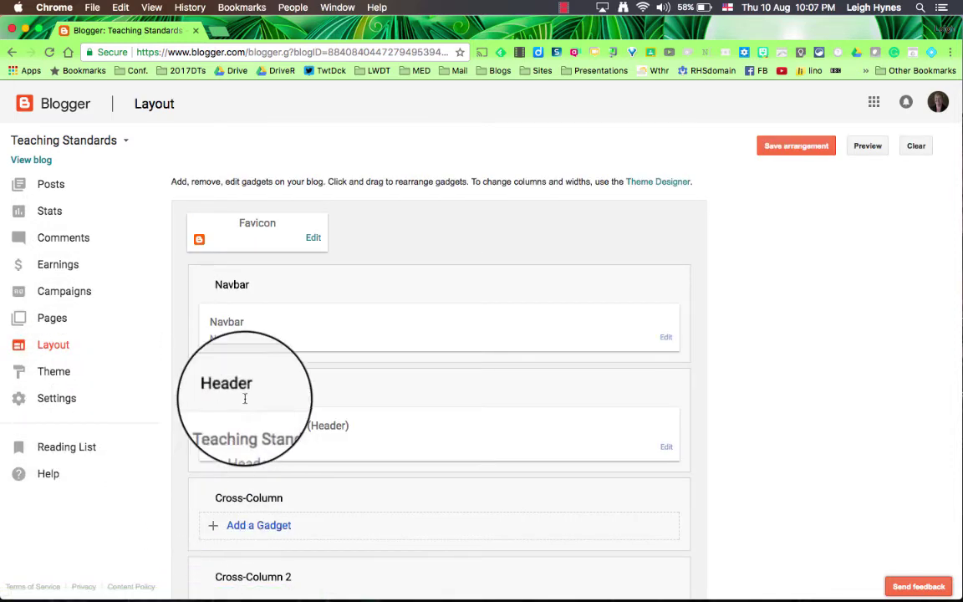
click(272, 532)
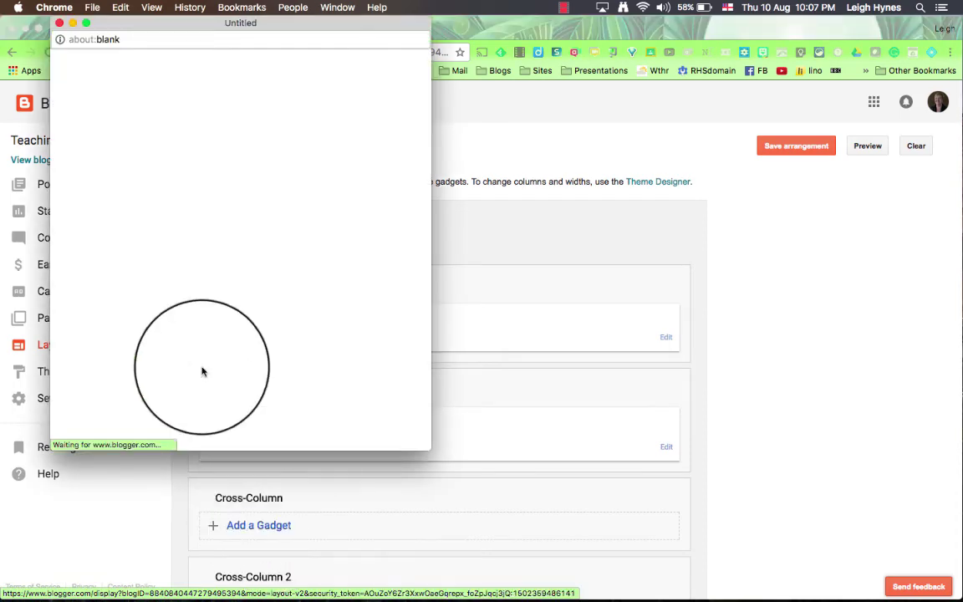
scroll(195, 287, down, 5)
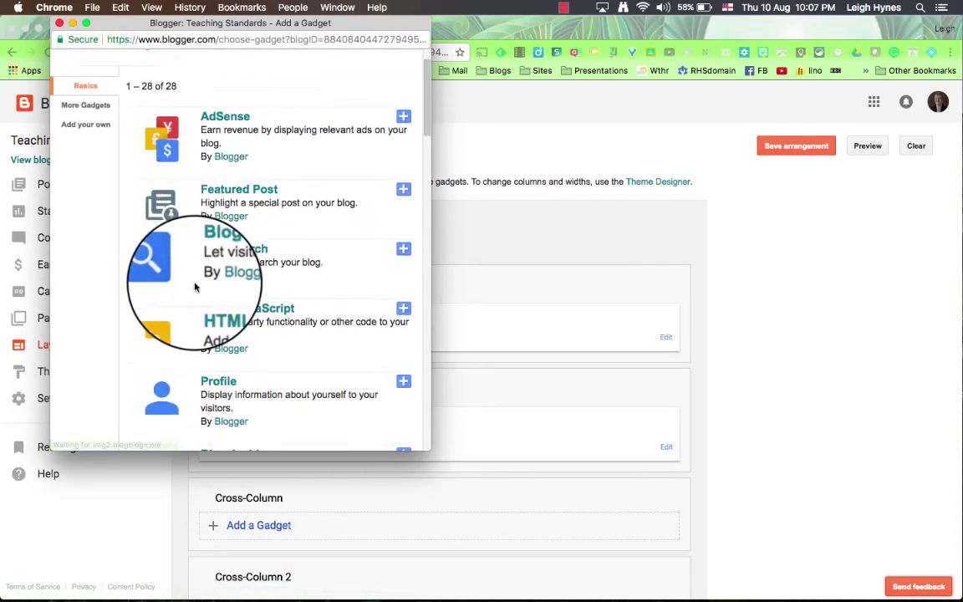
scroll(195, 288, down, 5)
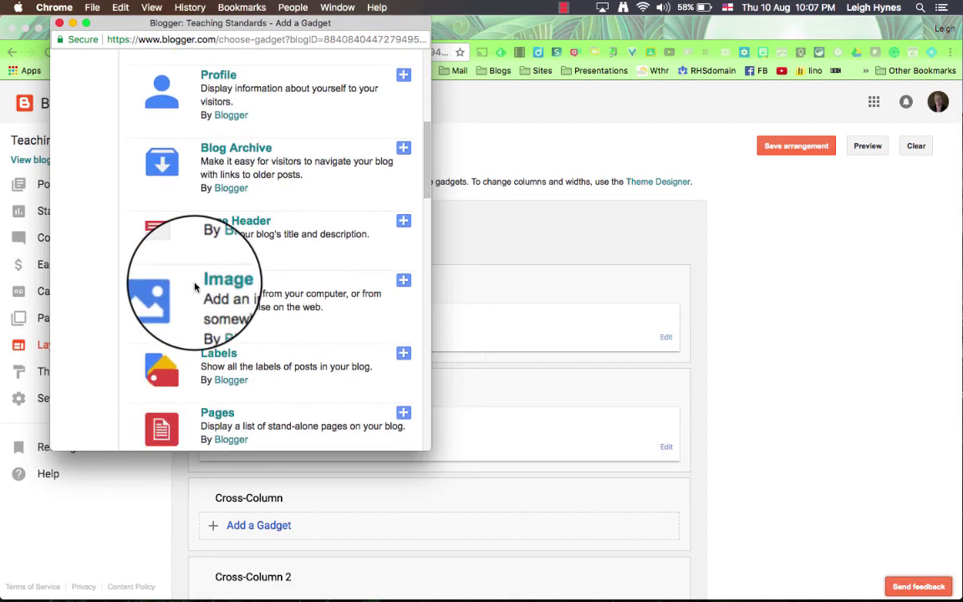
scroll(195, 288, down, 2)
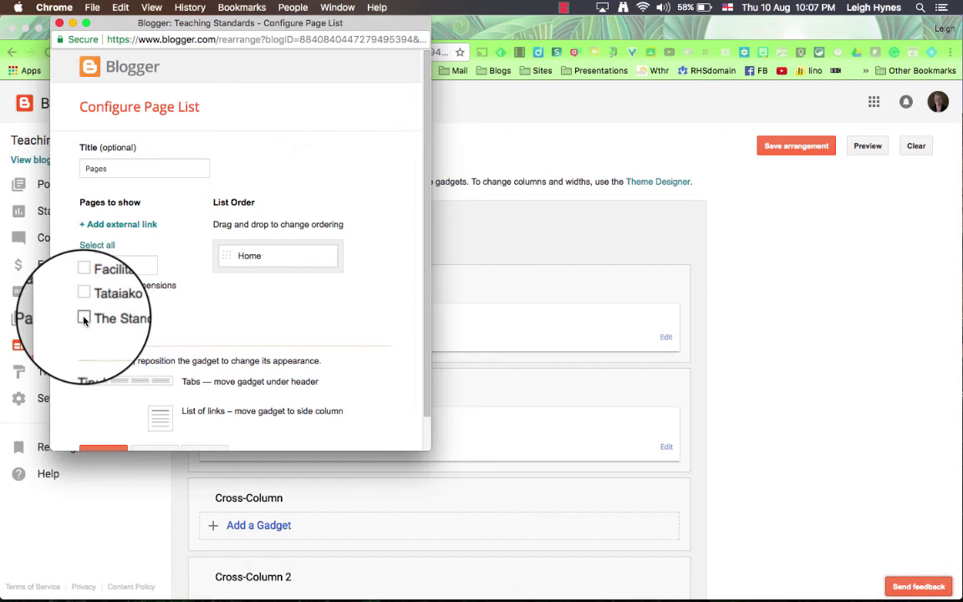
- Include The Standards, Tataiako and Facilitator Dimensions pages, save the gadget and layout, and view the blog
click(84, 319)
click(84, 302)
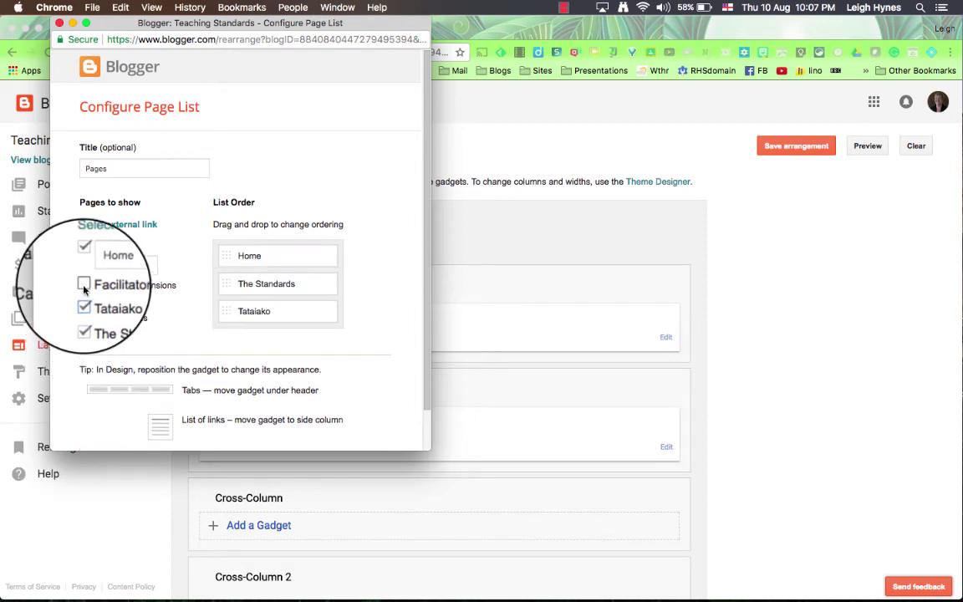
click(84, 285)
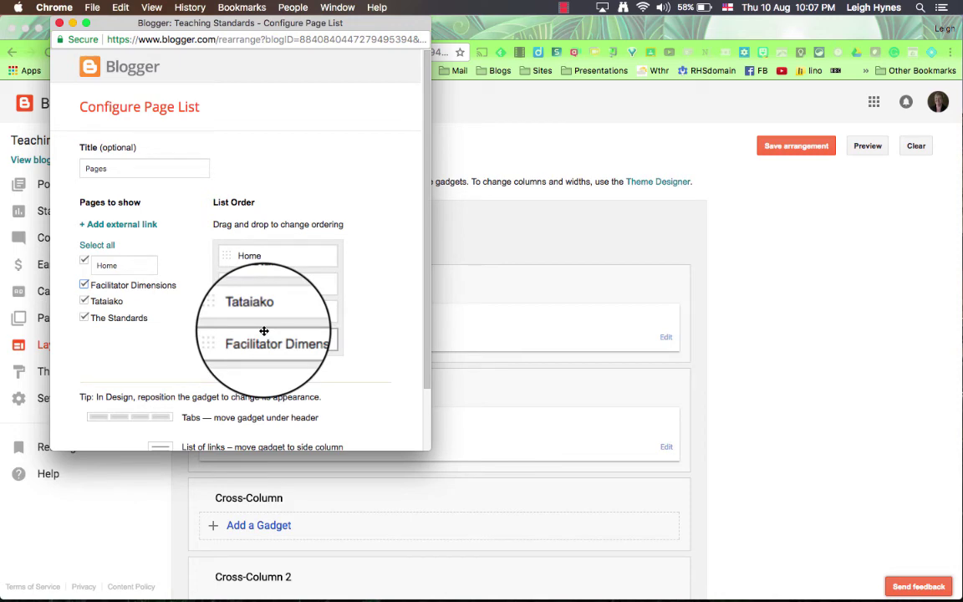
drag(263, 331, 308, 286)
scroll(308, 286, down, 2)
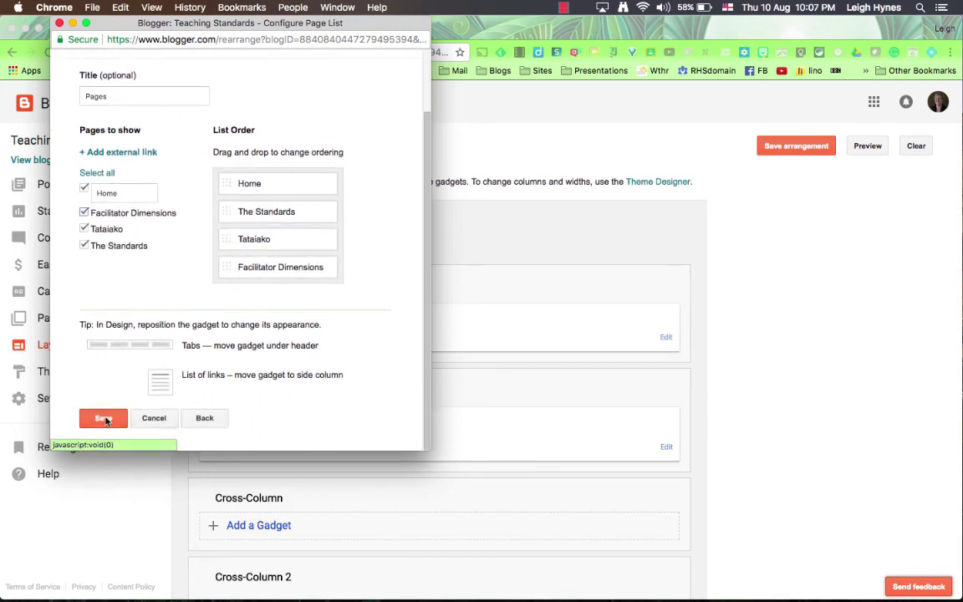
click(104, 418)
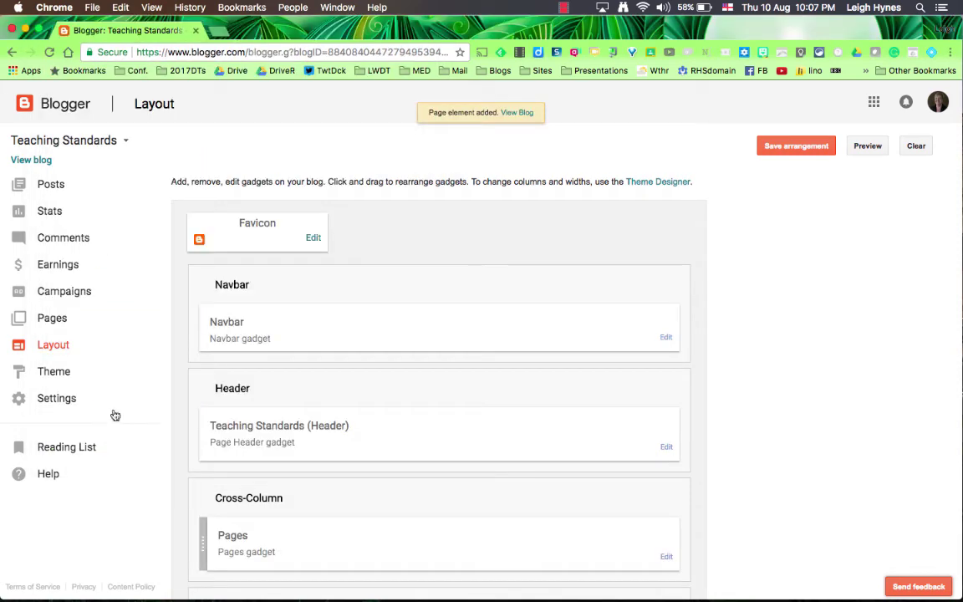
click(788, 149)
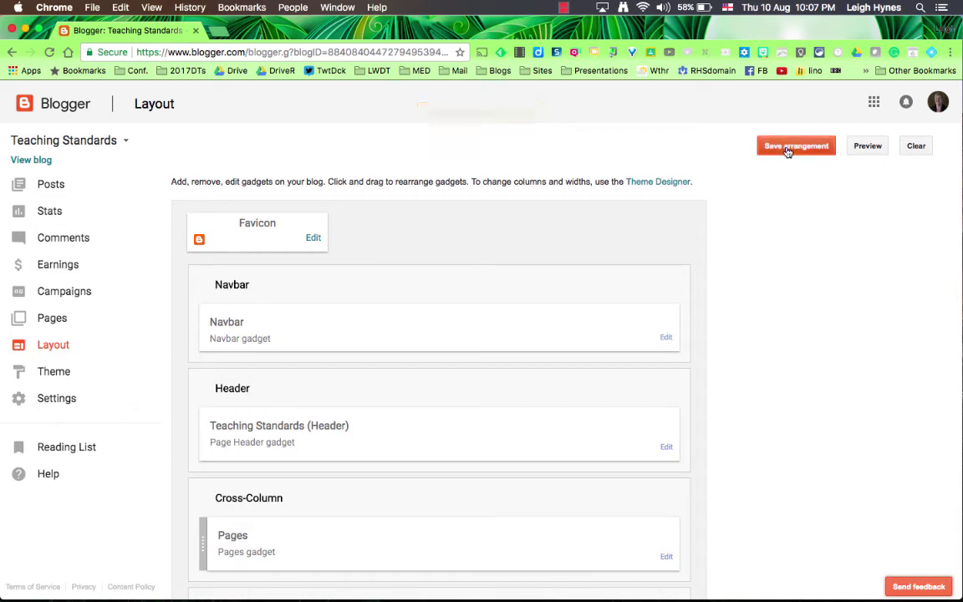
click(32, 160)
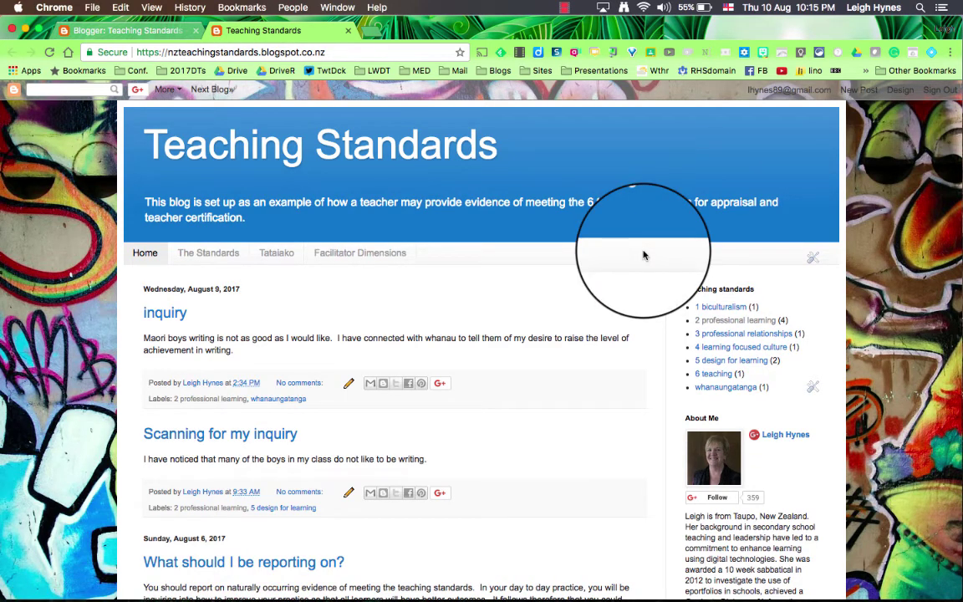
- Create and publish a new blog page titled 'Test'
click(900, 98)
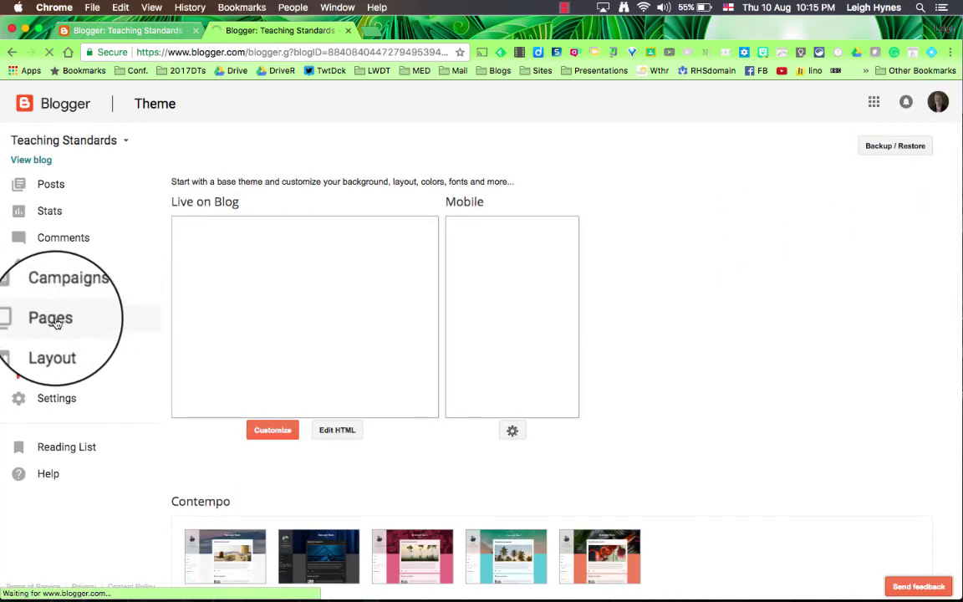
click(55, 324)
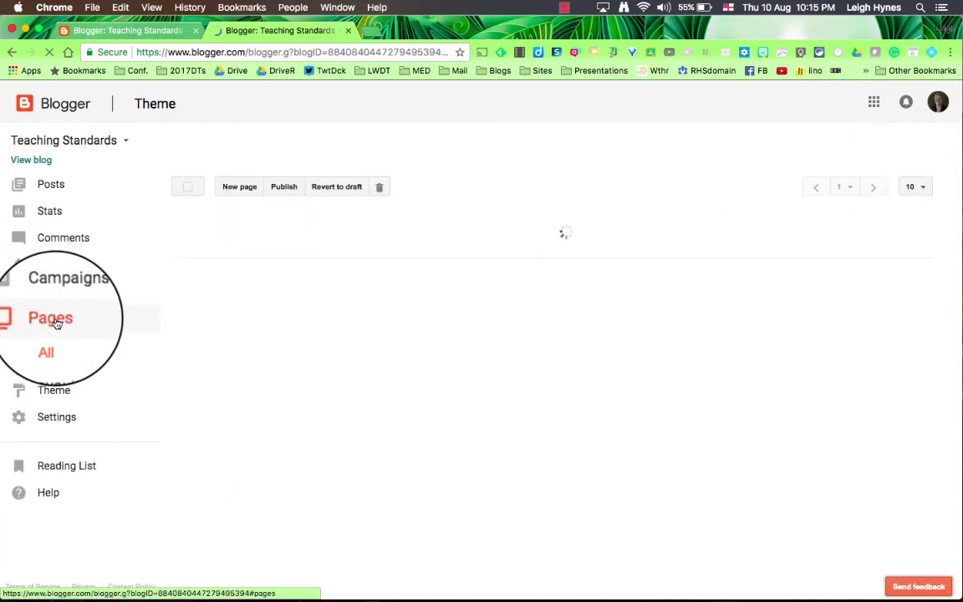
click(237, 192)
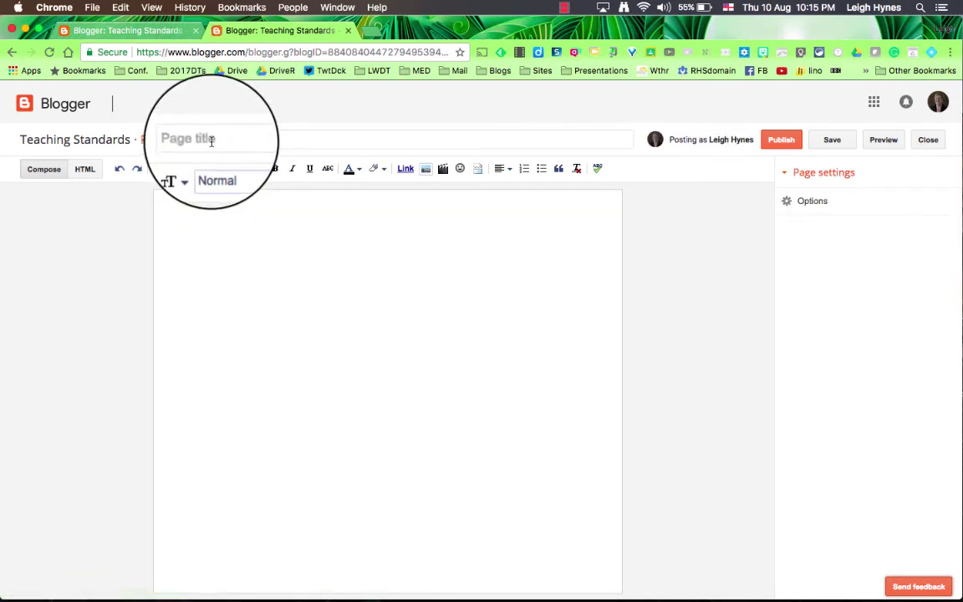
click(212, 142)
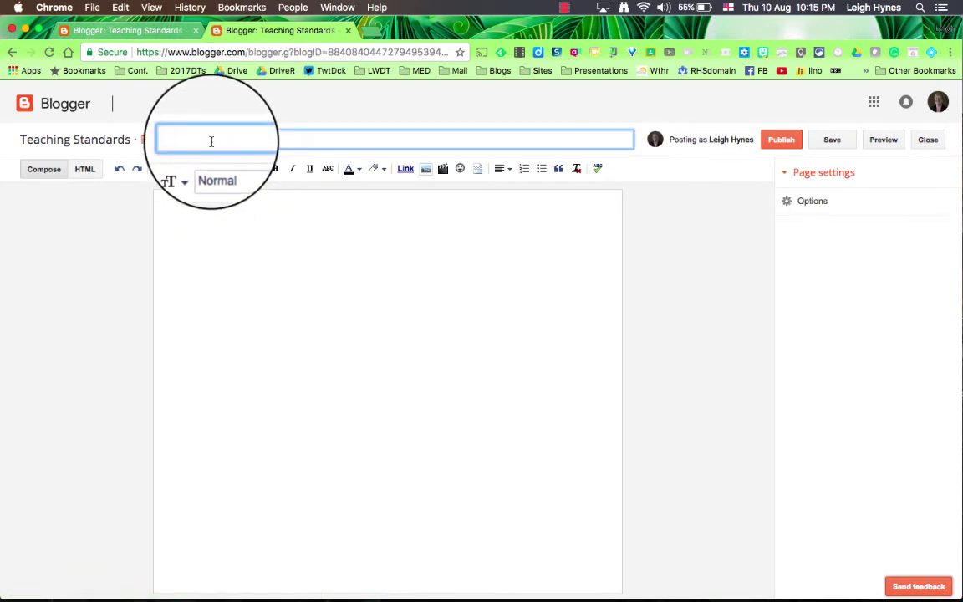
text(Test)
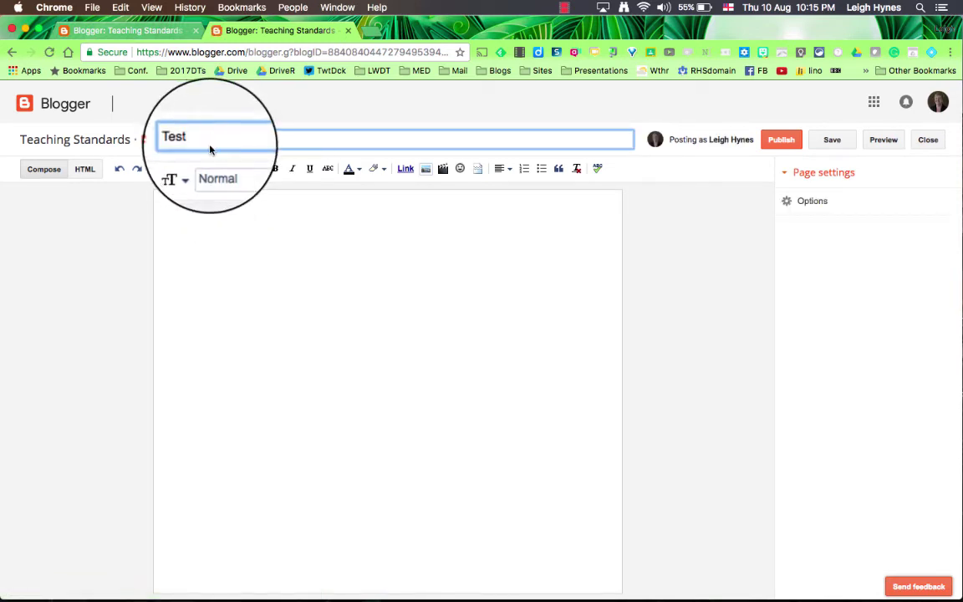
click(192, 204)
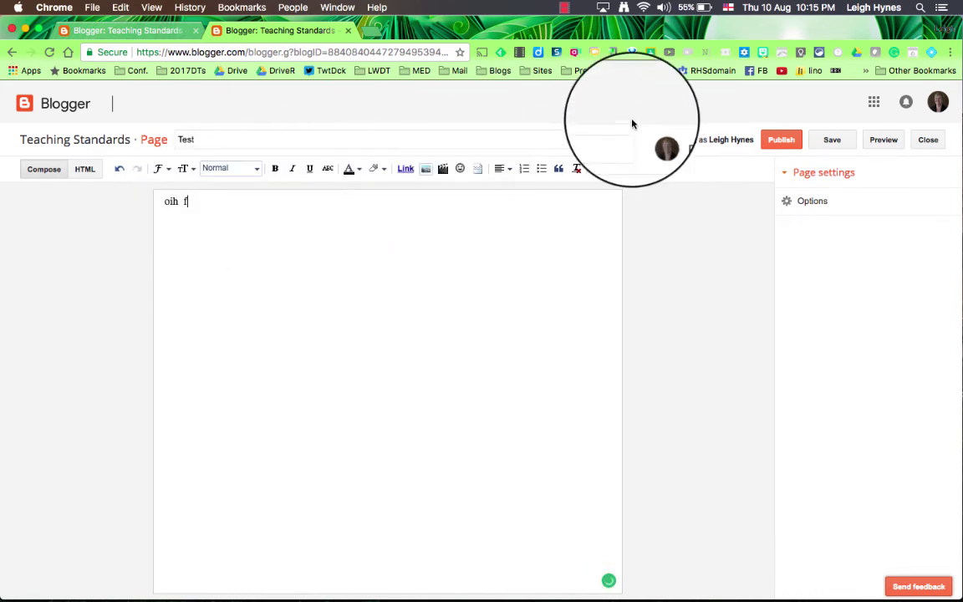
click(778, 145)
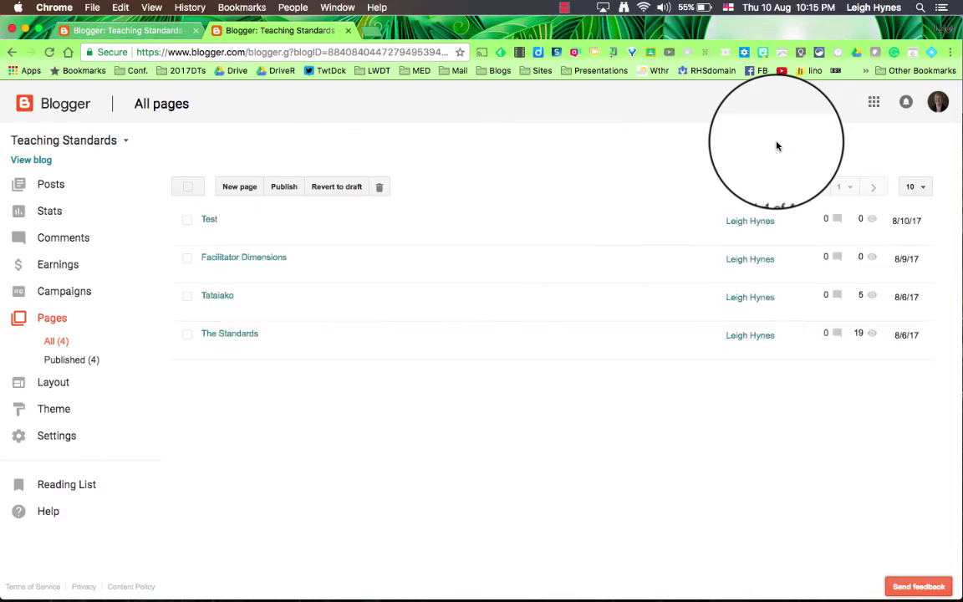
mouse_move(574, 237)
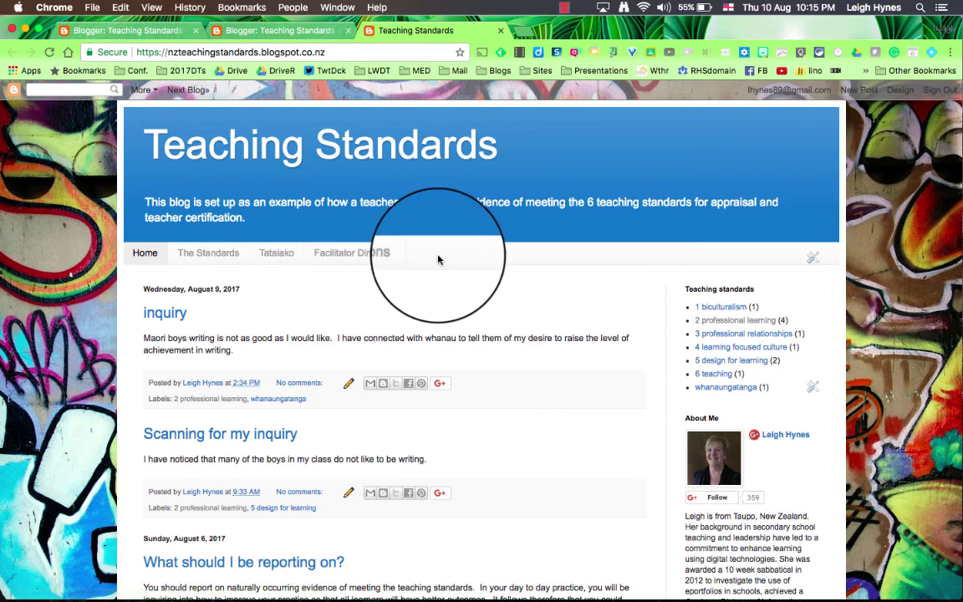
- Tick Test in the Pages gadget's page list, save it, and reload the blog
click(813, 261)
click(84, 285)
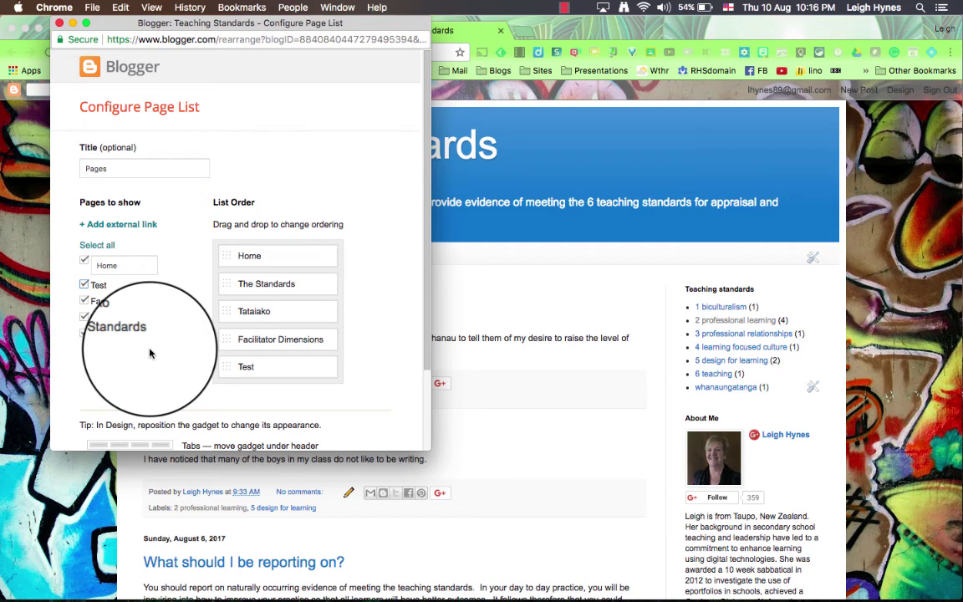
scroll(150, 353, down, 3)
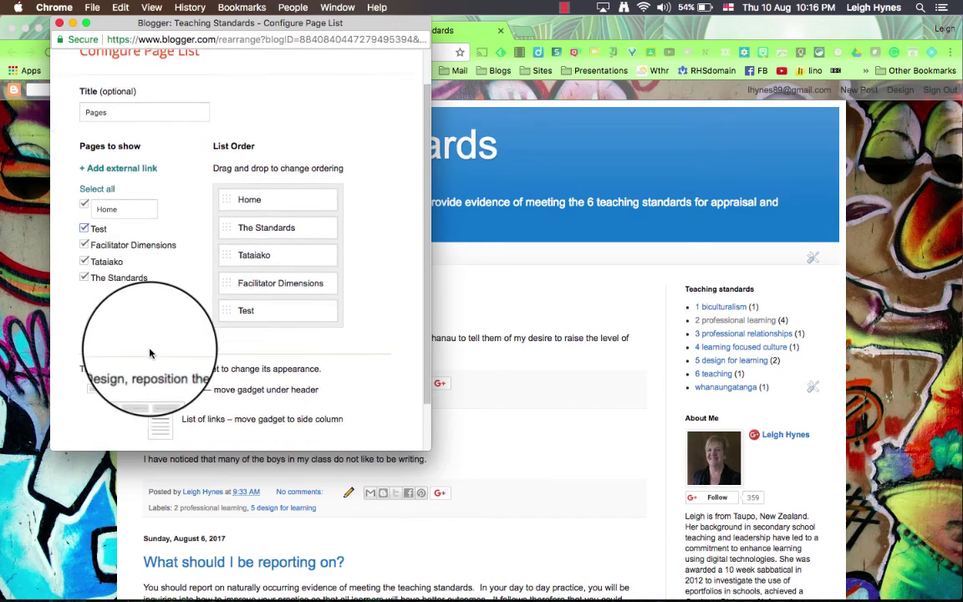
click(102, 416)
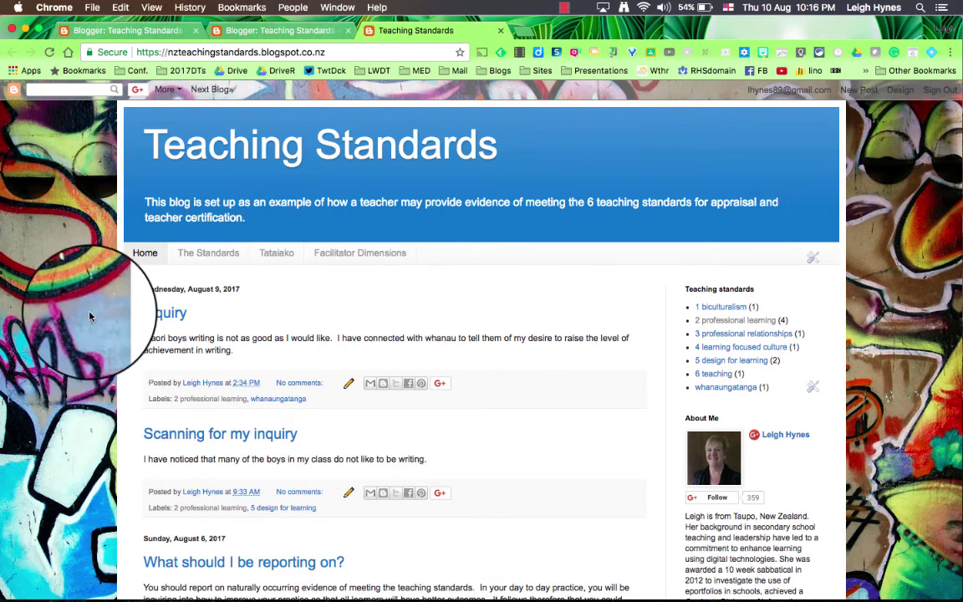
click(49, 53)
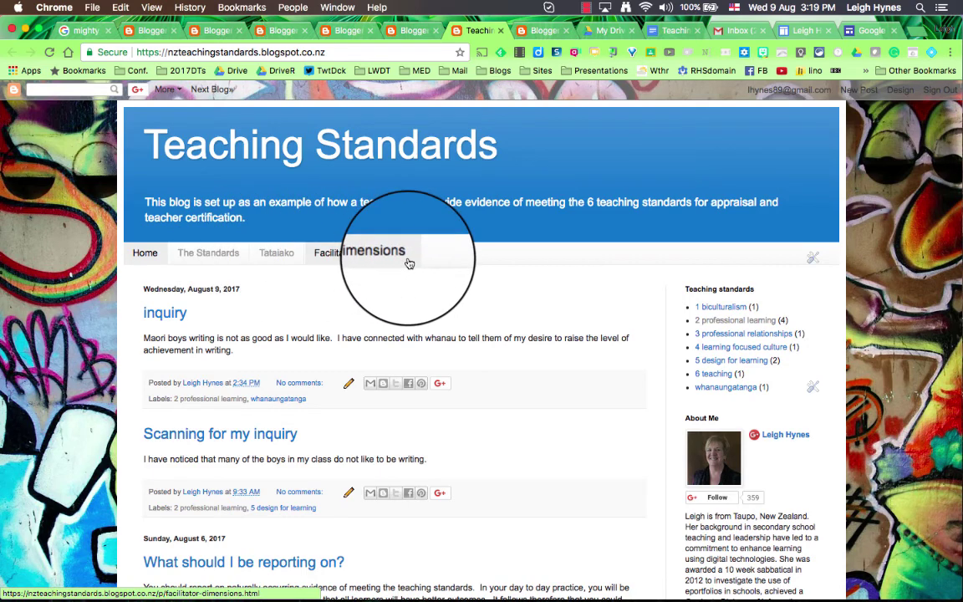
- Open the blog's Facilitator Dimensions page, then go to the Google Sites portfolio's Home page
click(409, 253)
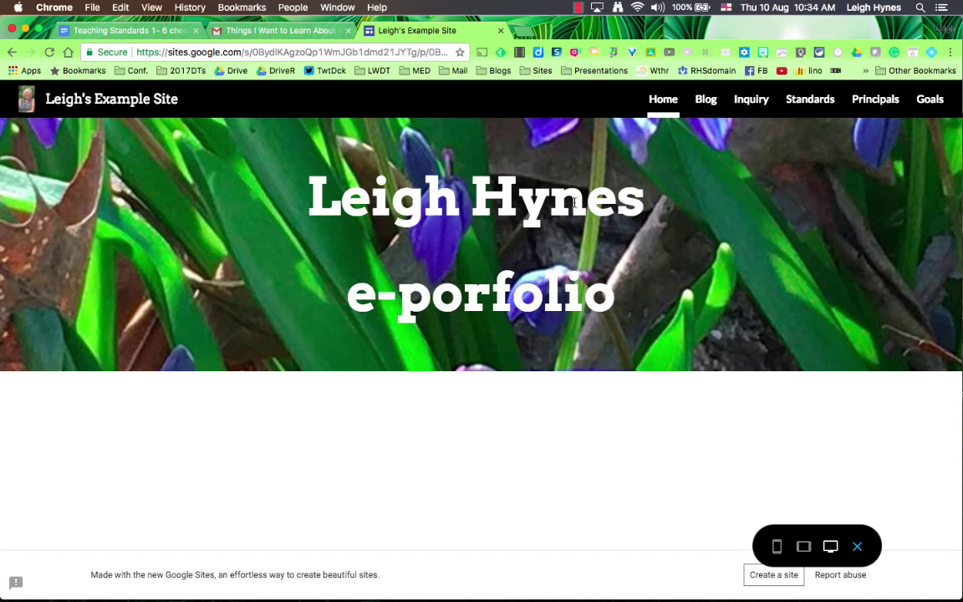
click(705, 102)
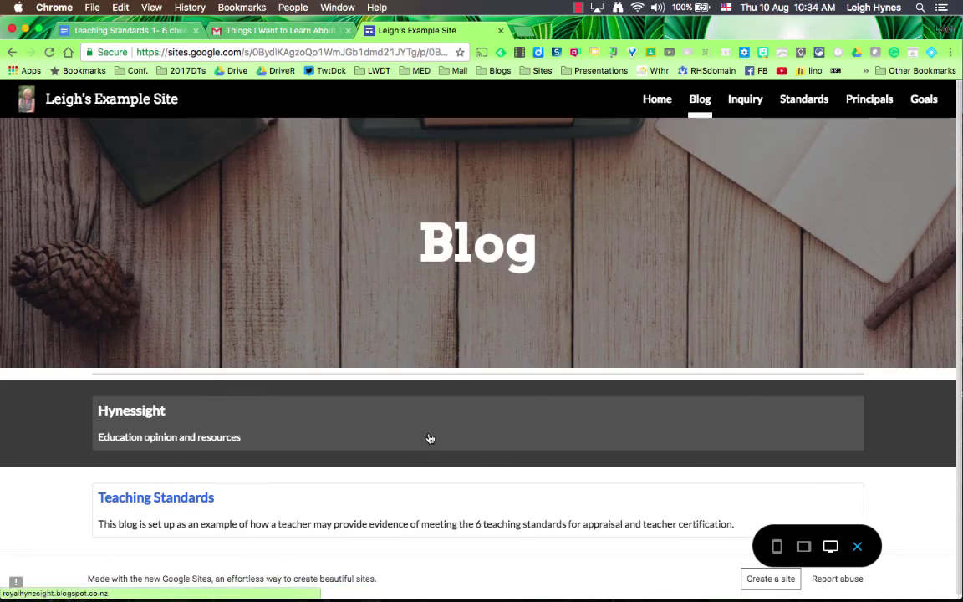
drag(429, 436, 427, 522)
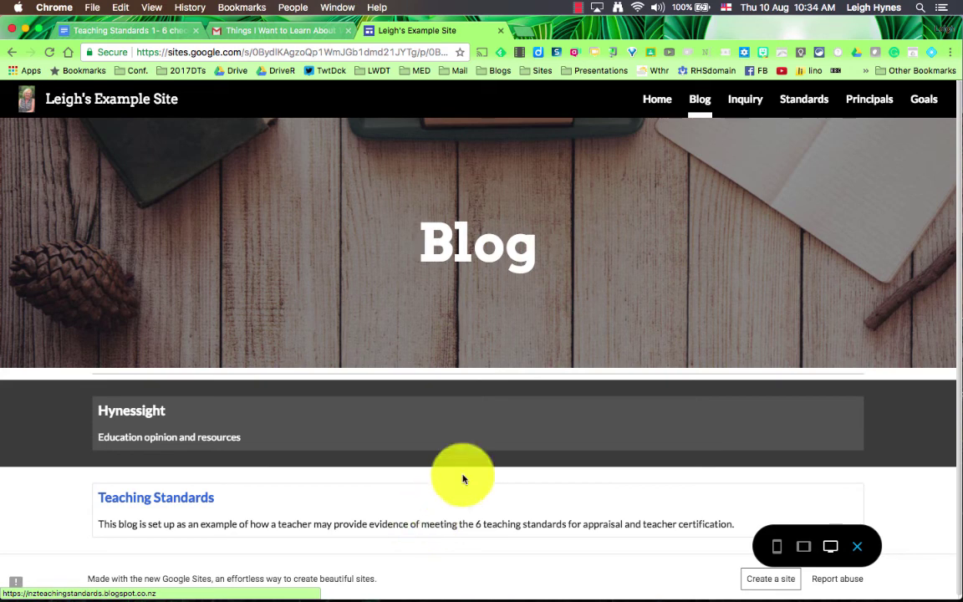
click(750, 102)
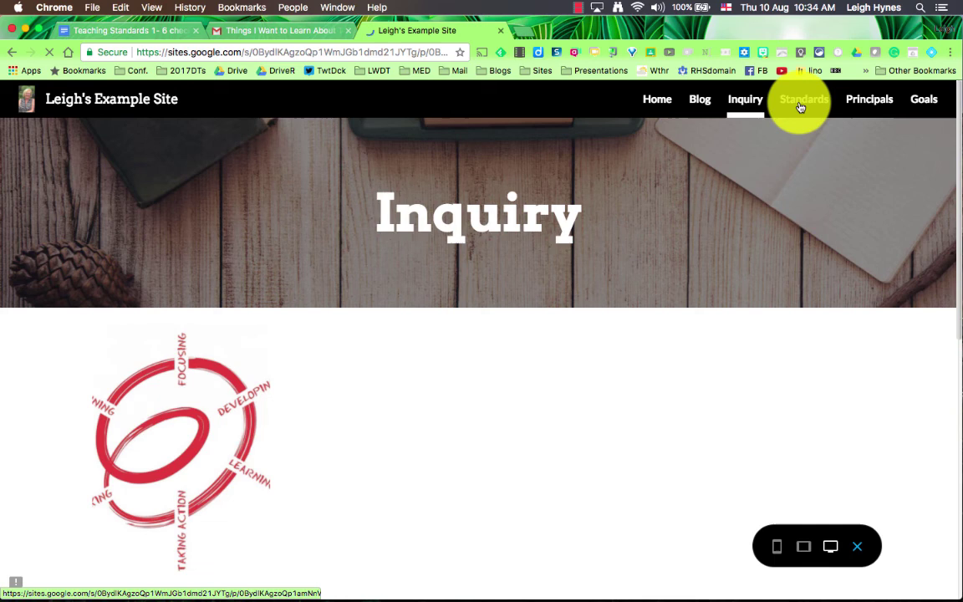
click(800, 104)
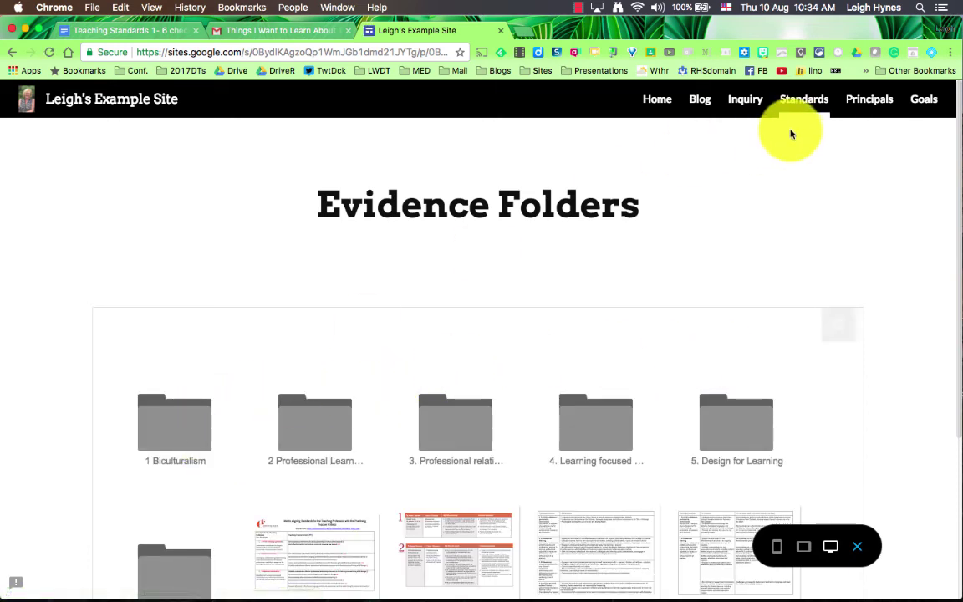
scroll(634, 342, down, 3)
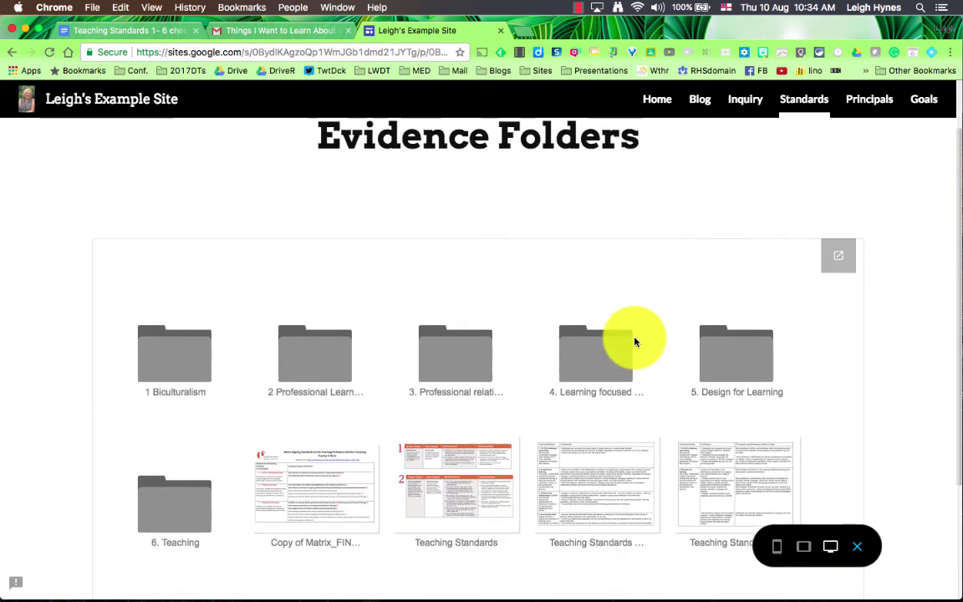